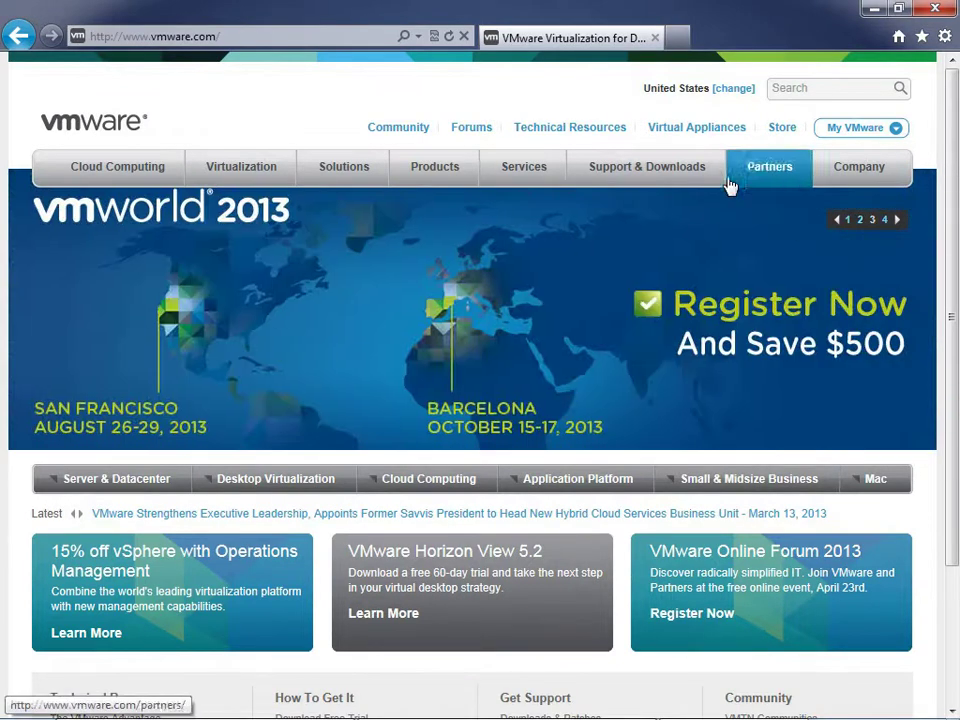
# Go to Support & Downloads > Compatibility Guides and open Product Interoperability Matrixes in a new tab.
pyautogui.moveTo(666, 171)
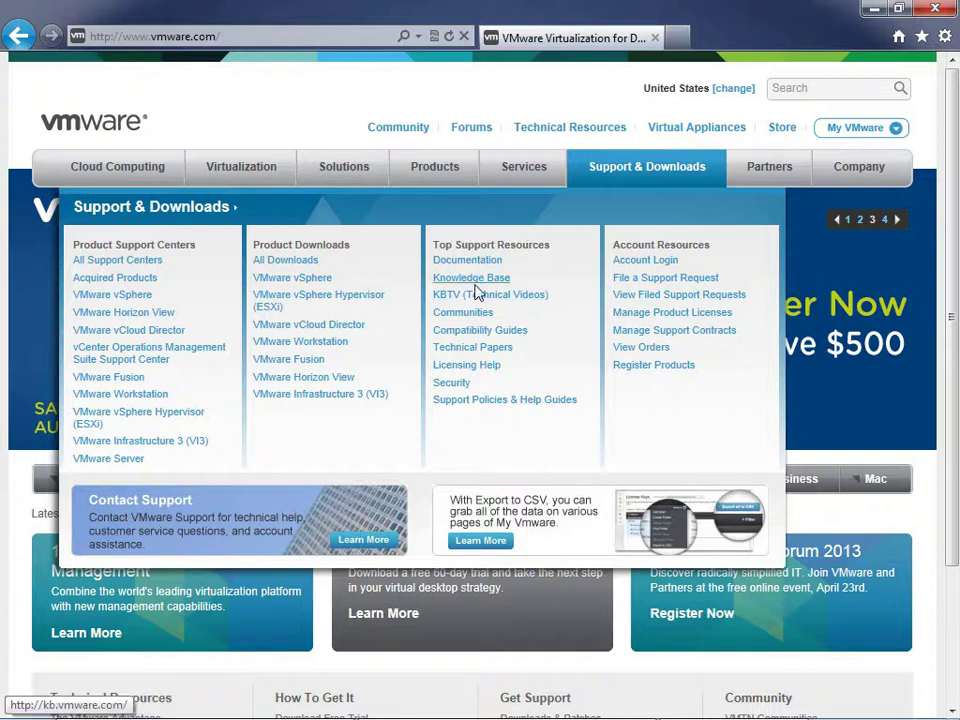
pyautogui.click(467, 330)
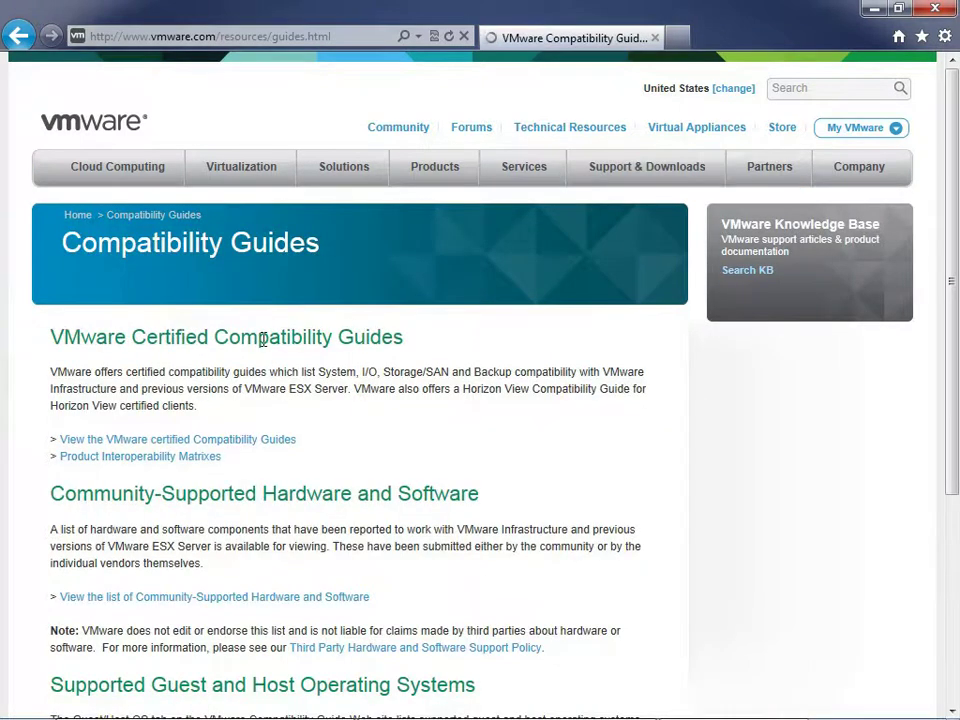
pyautogui.click(112, 461)
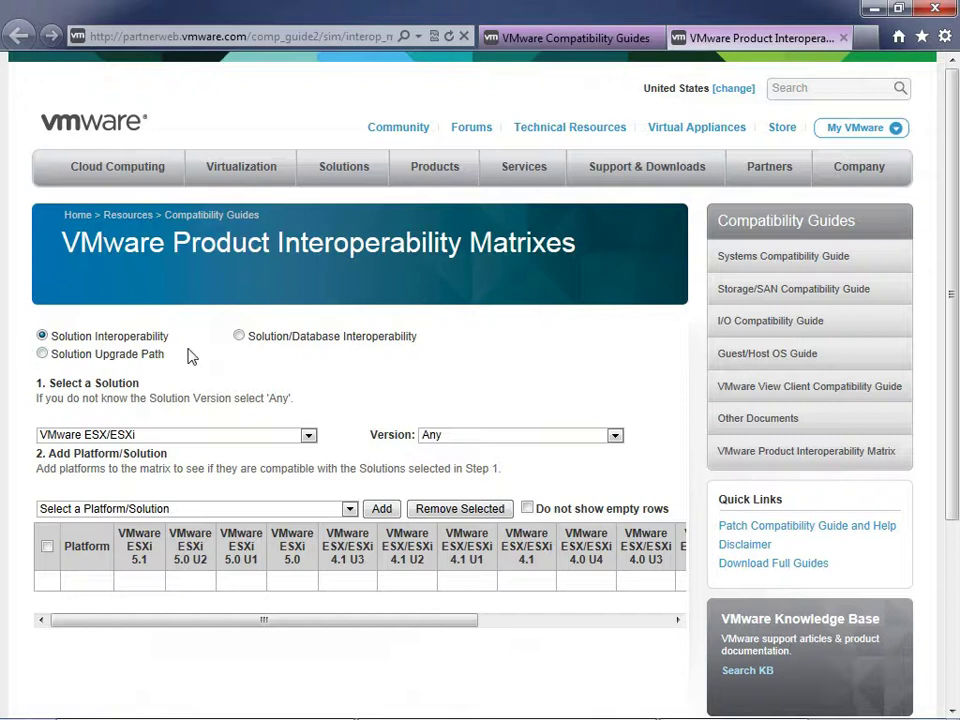
# Show the Solution Upgrade Path table for VMware vCloud Director.
pyautogui.click(42, 354)
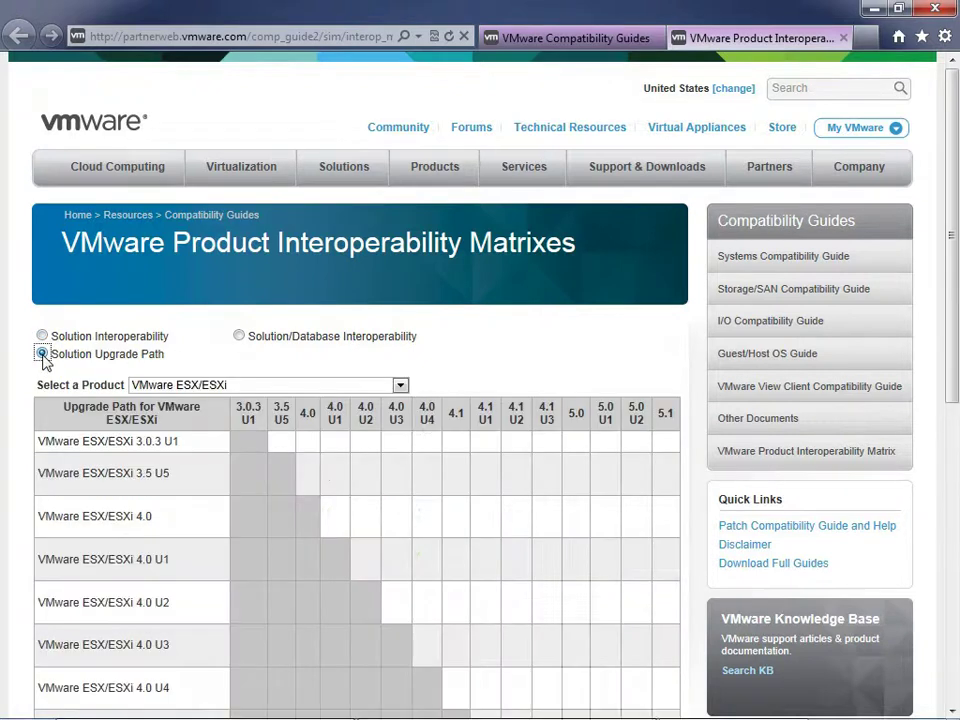
pyautogui.click(234, 386)
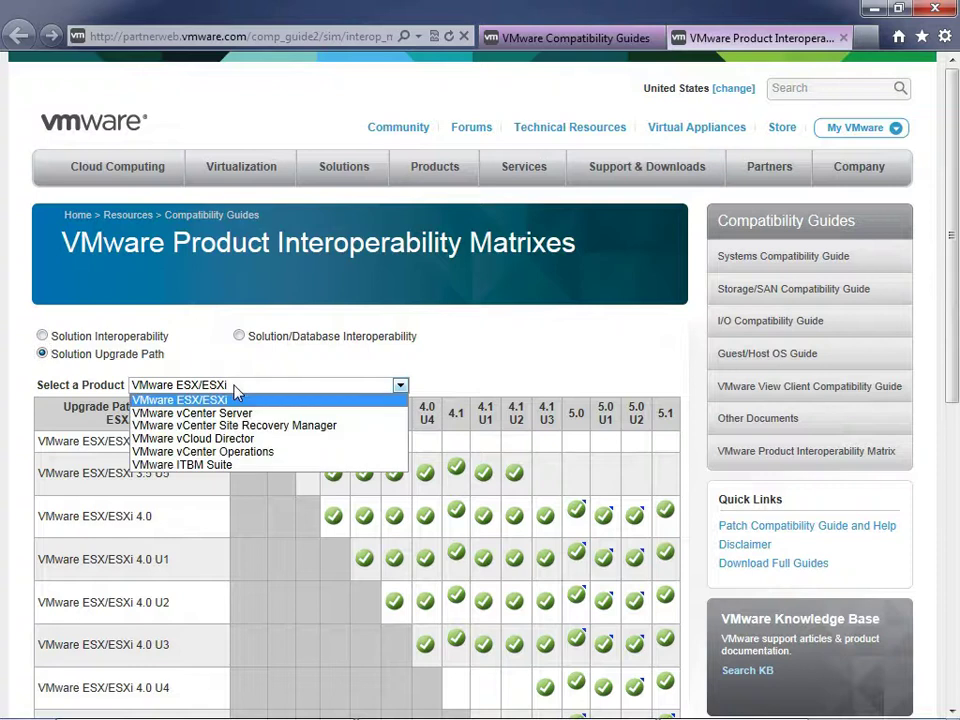
pyautogui.click(220, 439)
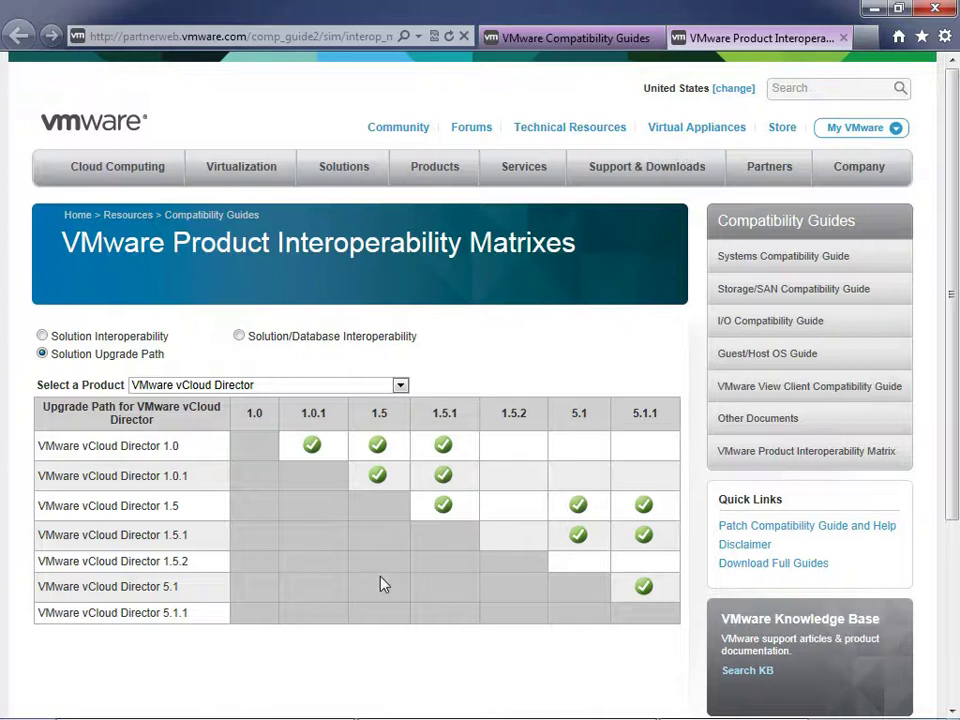
# Highlight the vCloud Director 5.1 row and its 5.1.1 upgrade entry.
pyautogui.moveTo(38, 587); pyautogui.dragTo(660, 600)
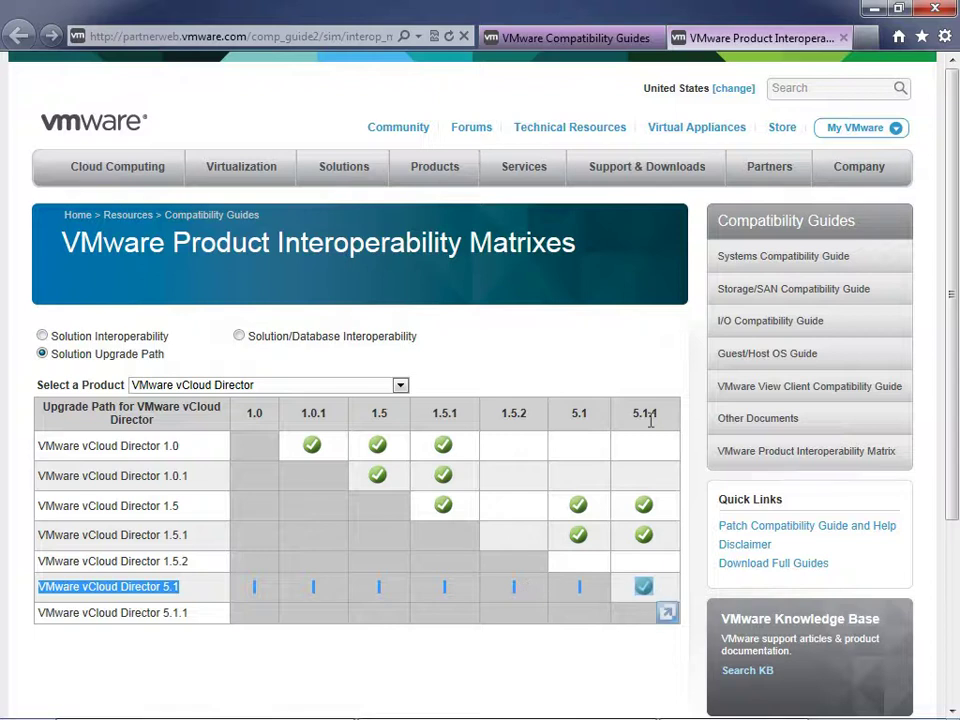
pyautogui.click(655, 590)
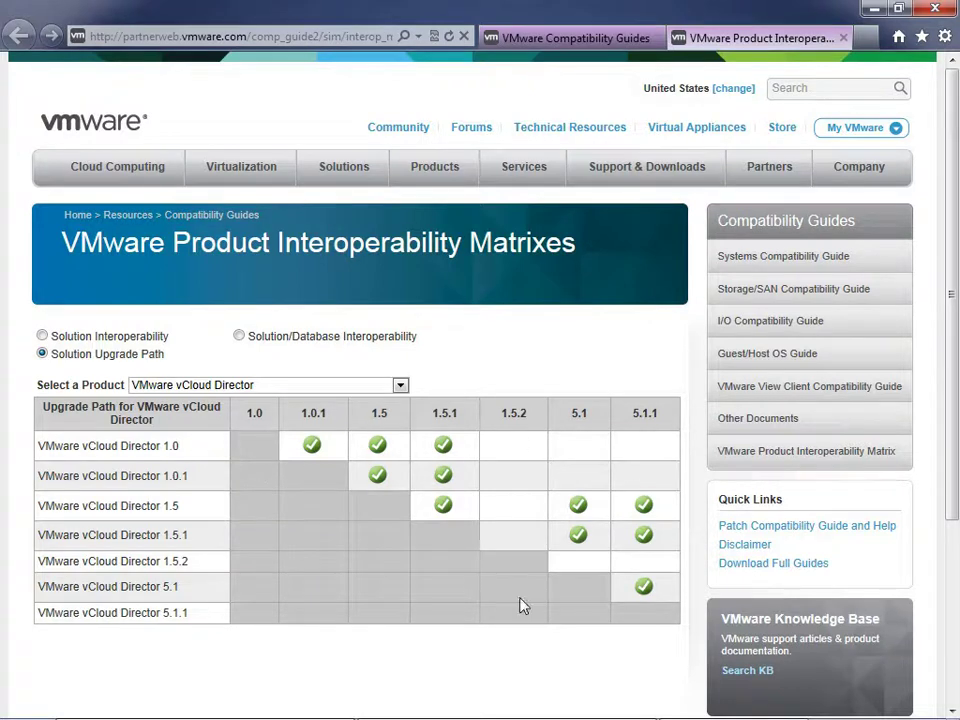
pyautogui.moveTo(161, 613); pyautogui.dragTo(189, 613)
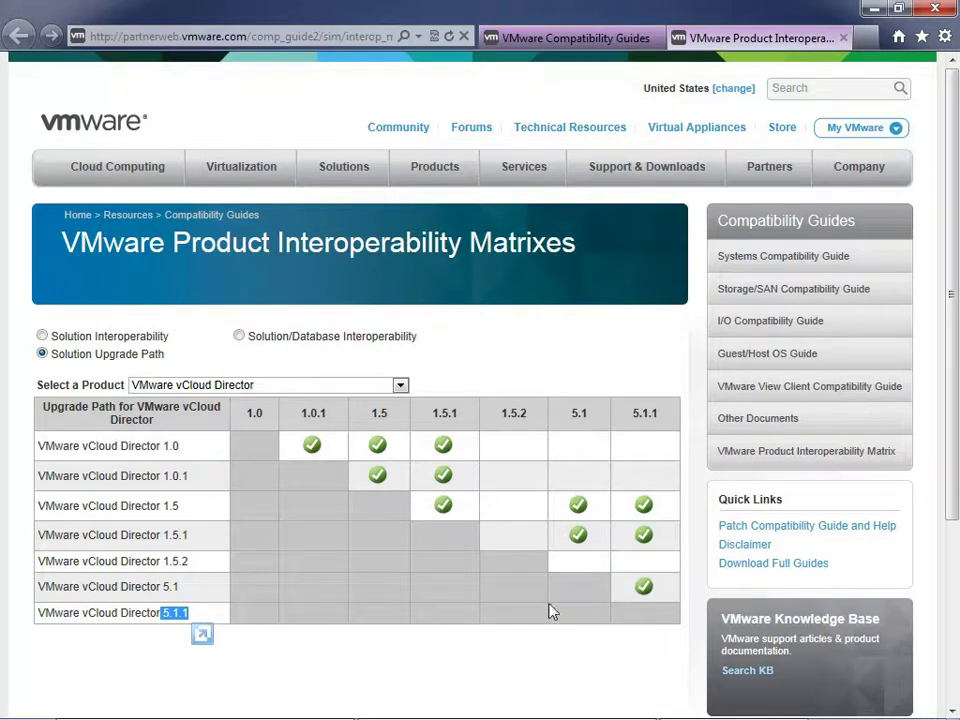
# Return to Solution Interoperability and select VMware vCloud Director version 5.1.1.
pyautogui.click(42, 337)
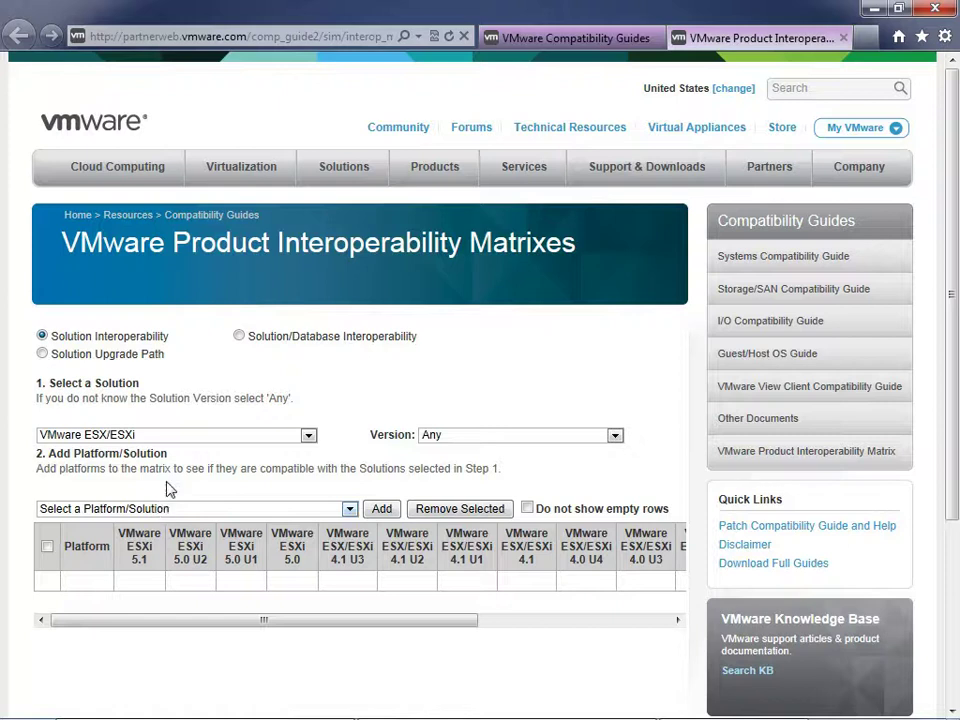
pyautogui.click(171, 437)
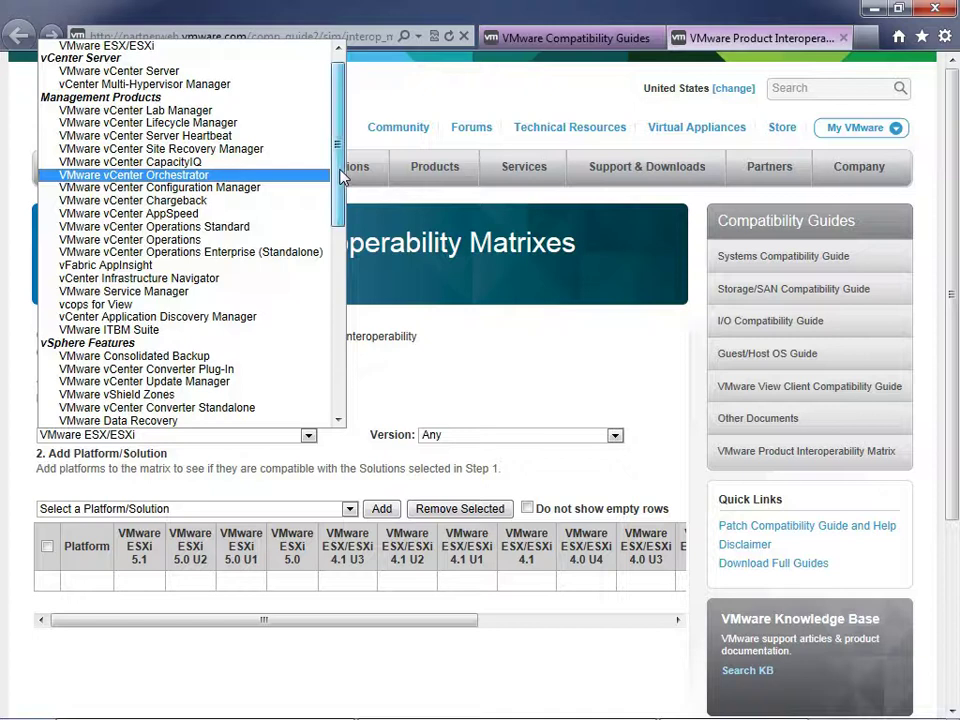
pyautogui.moveTo(340, 180); pyautogui.dragTo(338, 302)
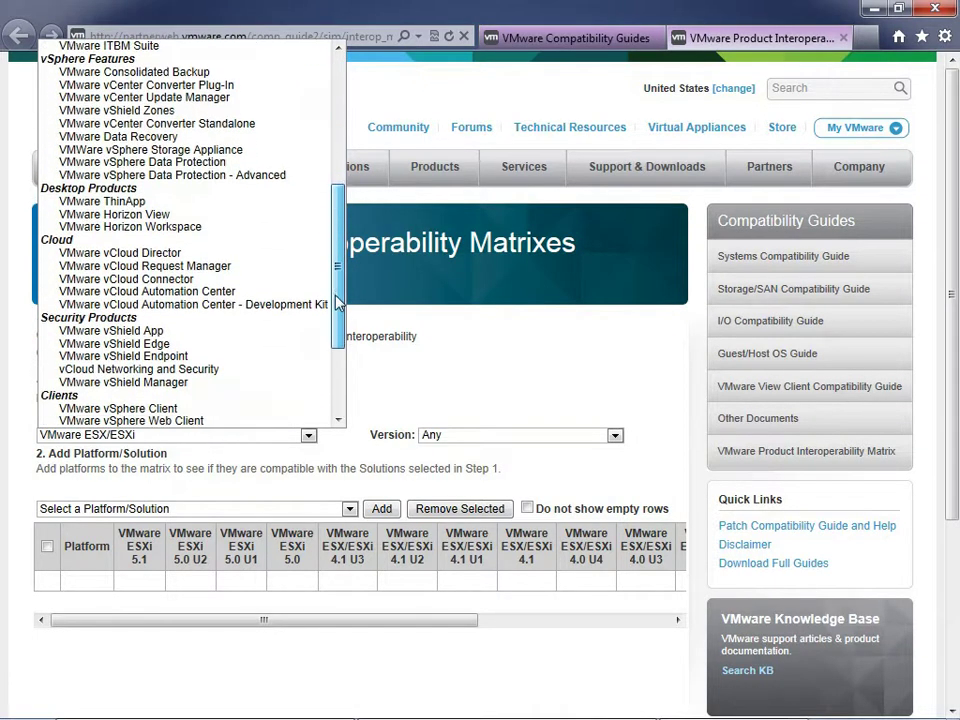
pyautogui.click(169, 256)
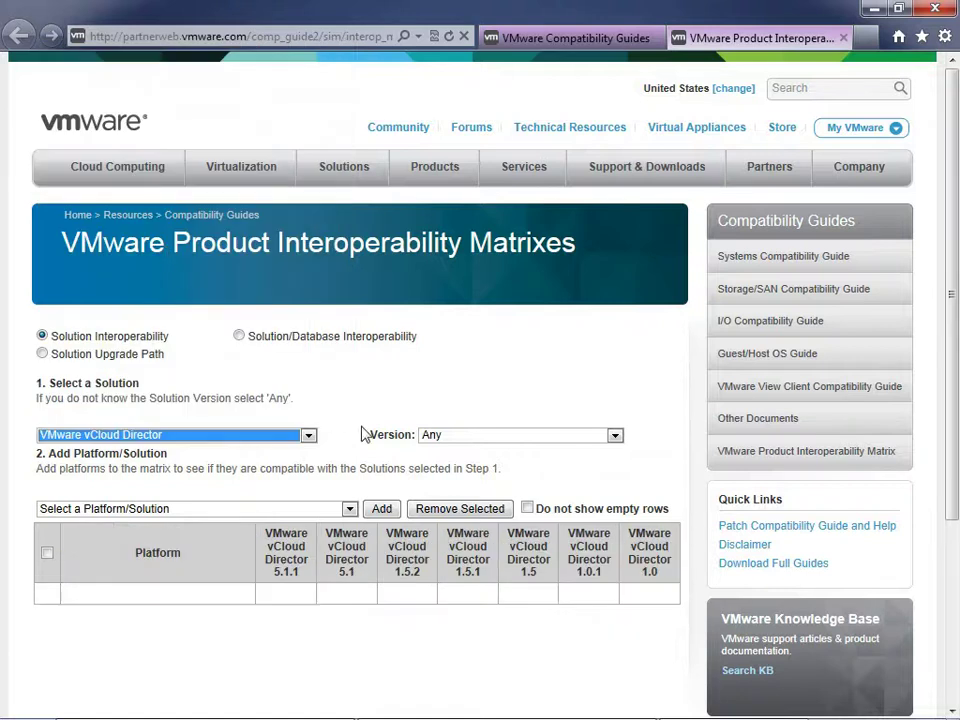
pyautogui.click(454, 435)
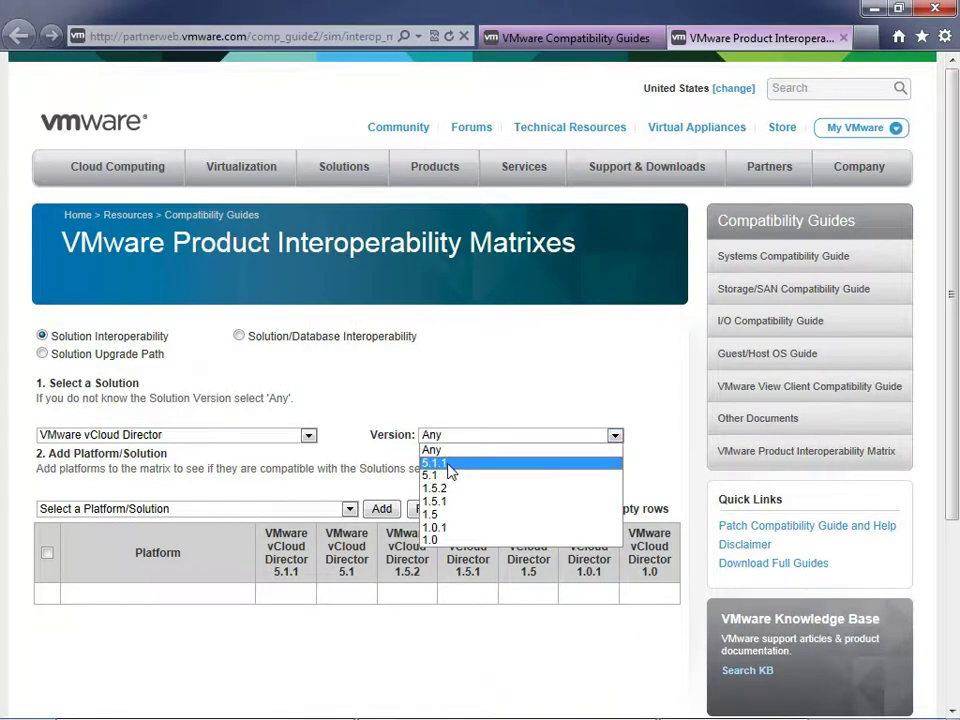
pyautogui.click(449, 466)
pyautogui.scroll(-1, 422, 470)
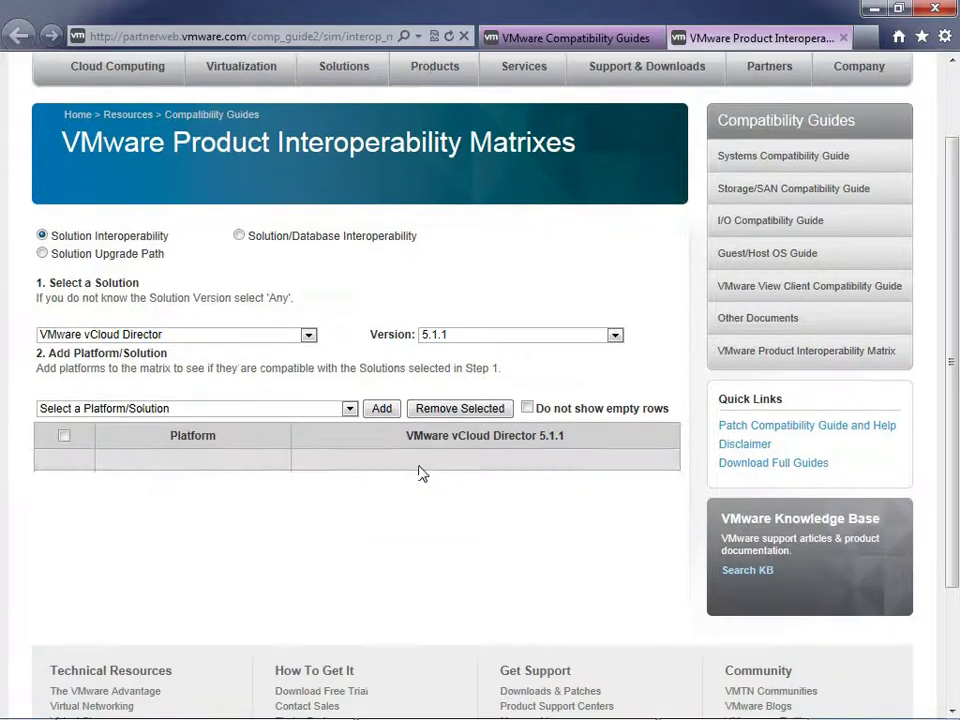
# Choose vCloud Networking and Security under Security Products as the platform to compare.
pyautogui.click(158, 409)
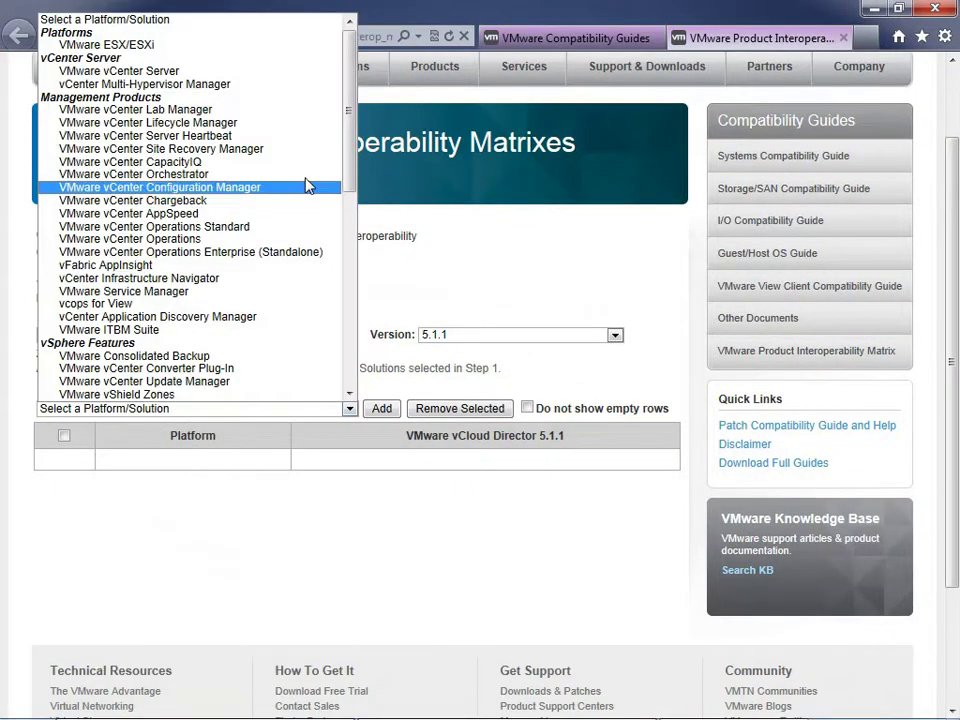
pyautogui.moveTo(349, 150); pyautogui.dragTo(343, 300)
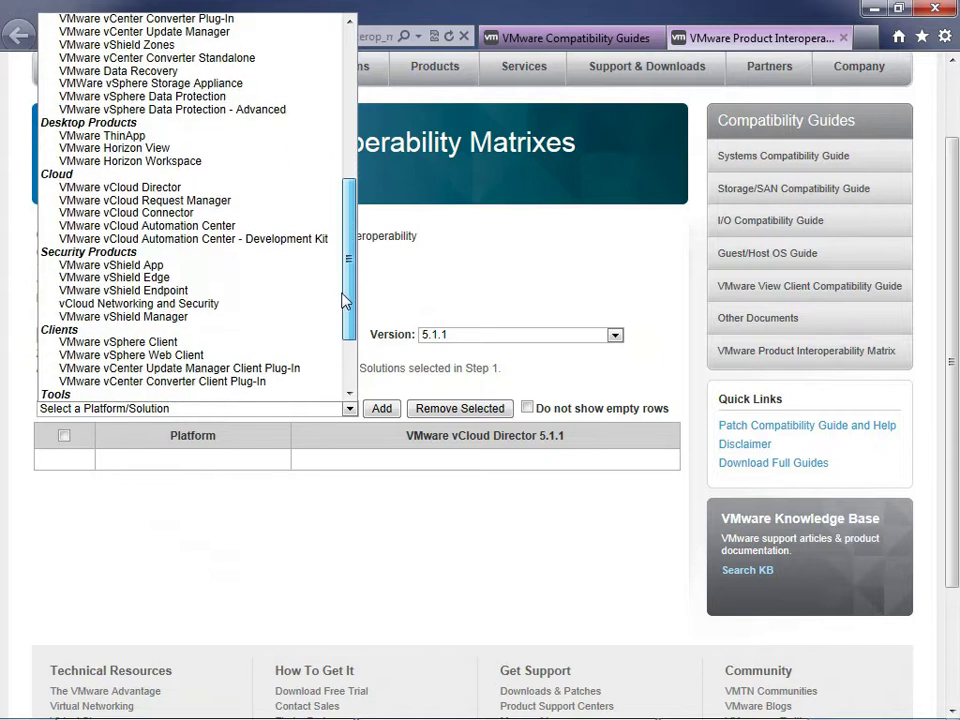
pyautogui.click(195, 307)
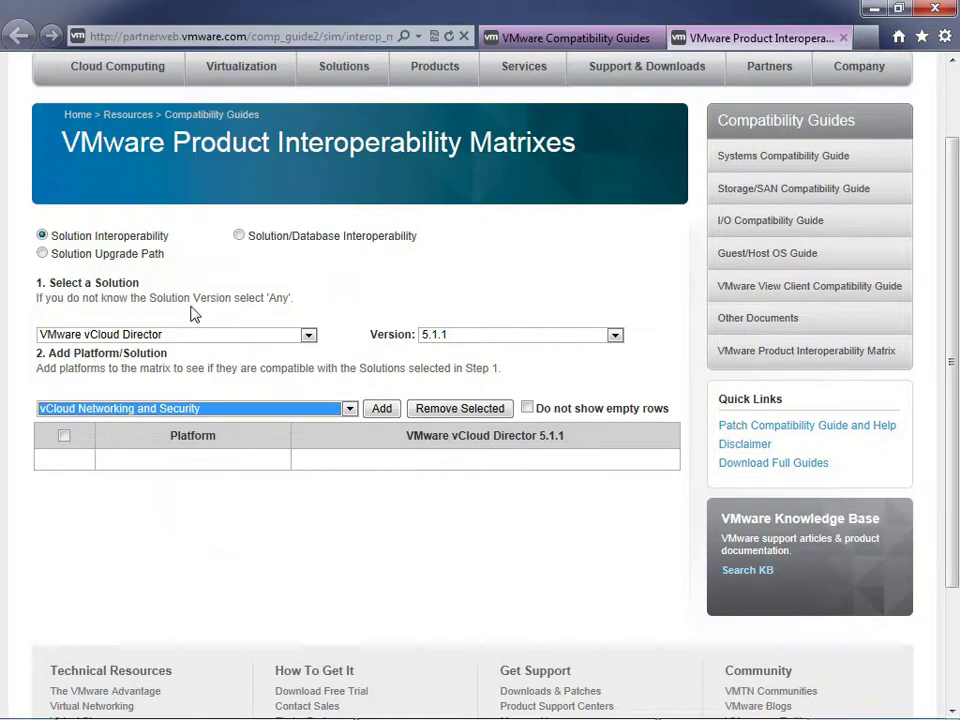
# Add vCloud Networking and Security and VMware vShield Manager versions to the matrix.
pyautogui.click(382, 411)
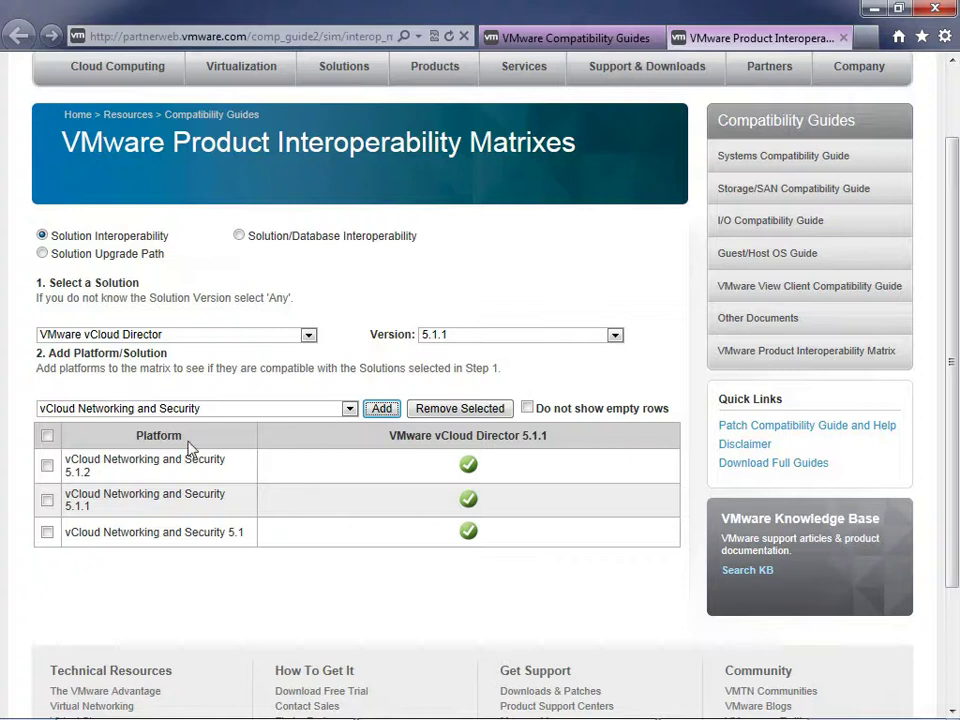
pyautogui.click(300, 412)
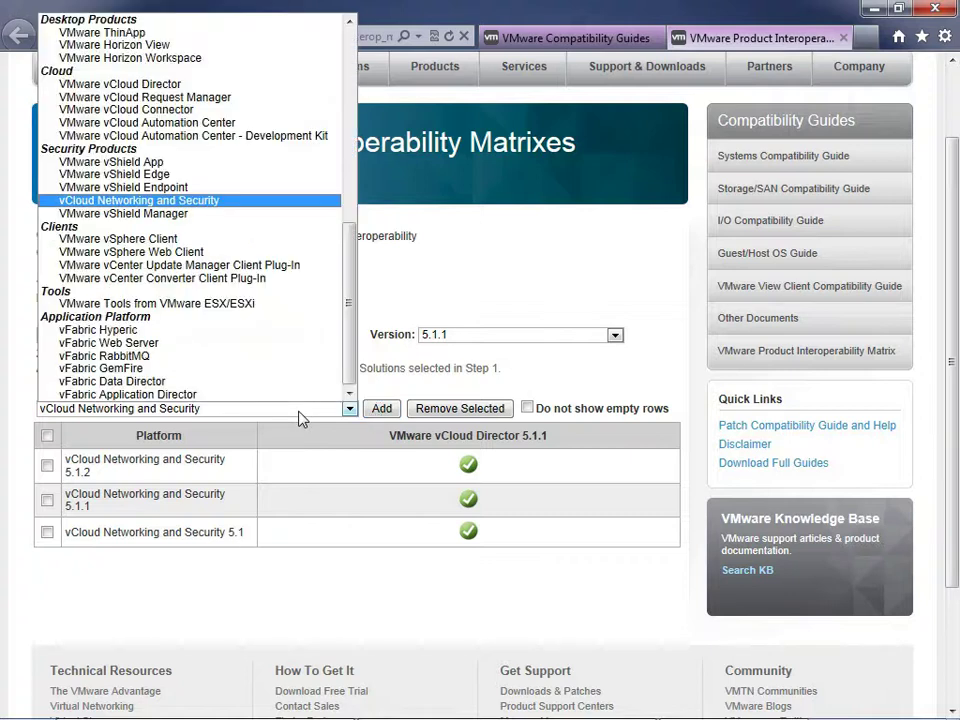
pyautogui.click(185, 214)
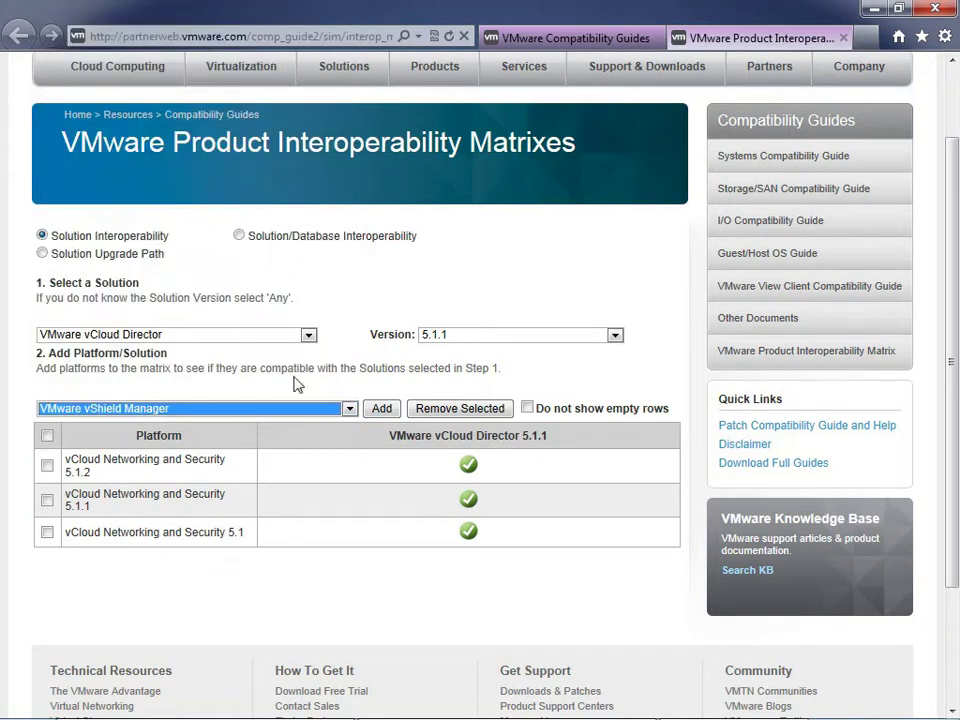
pyautogui.click(382, 408)
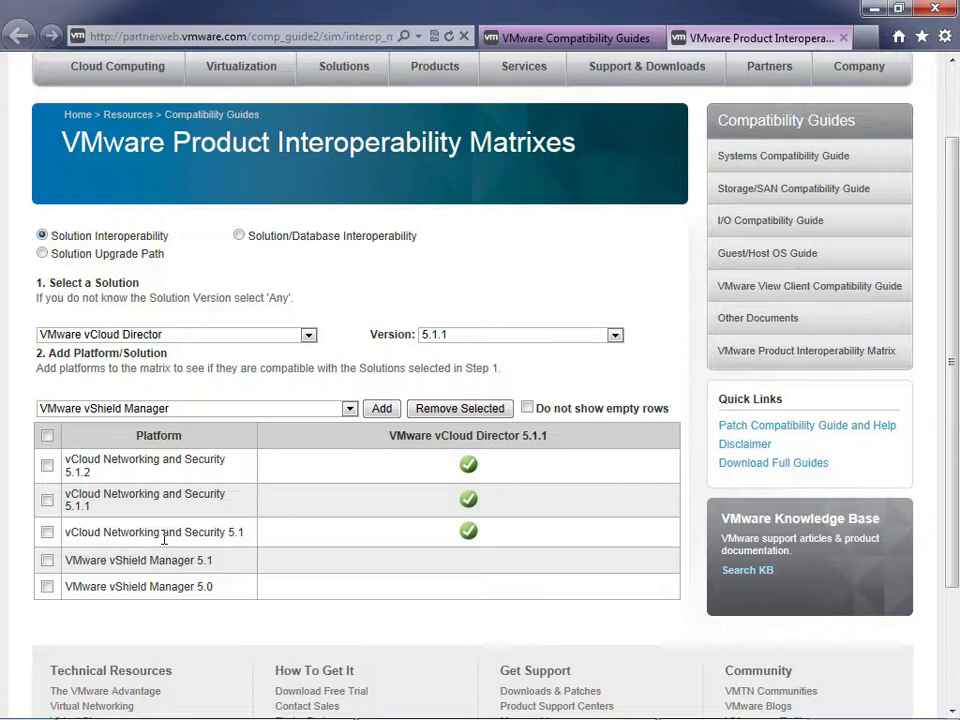
# Add vFabric AppInsight versions and highlight its 5.0 entry.
pyautogui.click(205, 410)
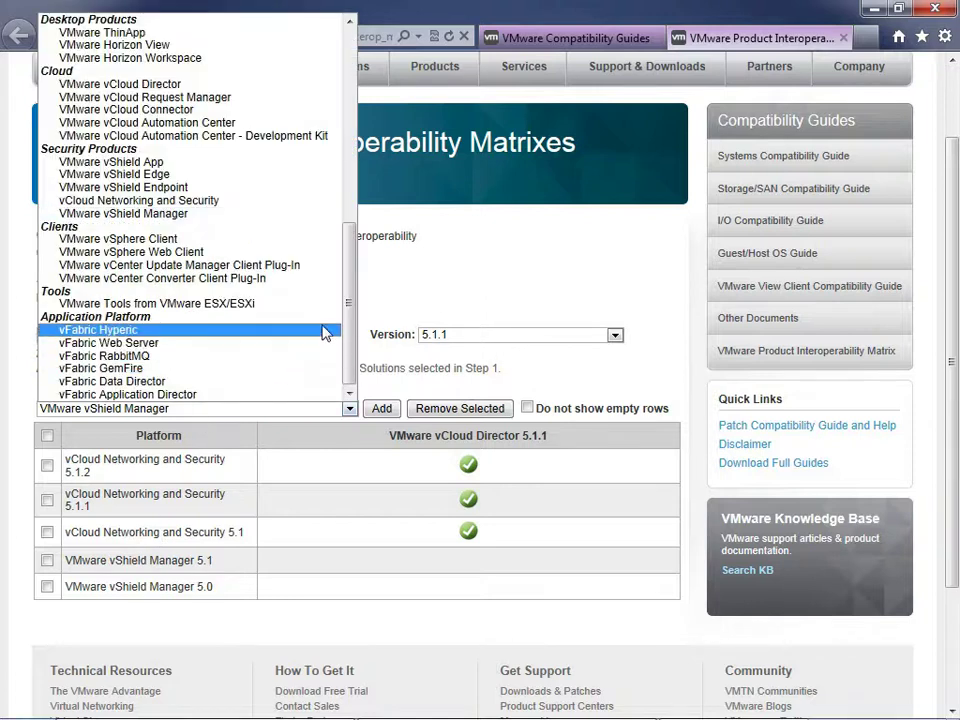
pyautogui.moveTo(350, 313); pyautogui.dragTo(349, 180)
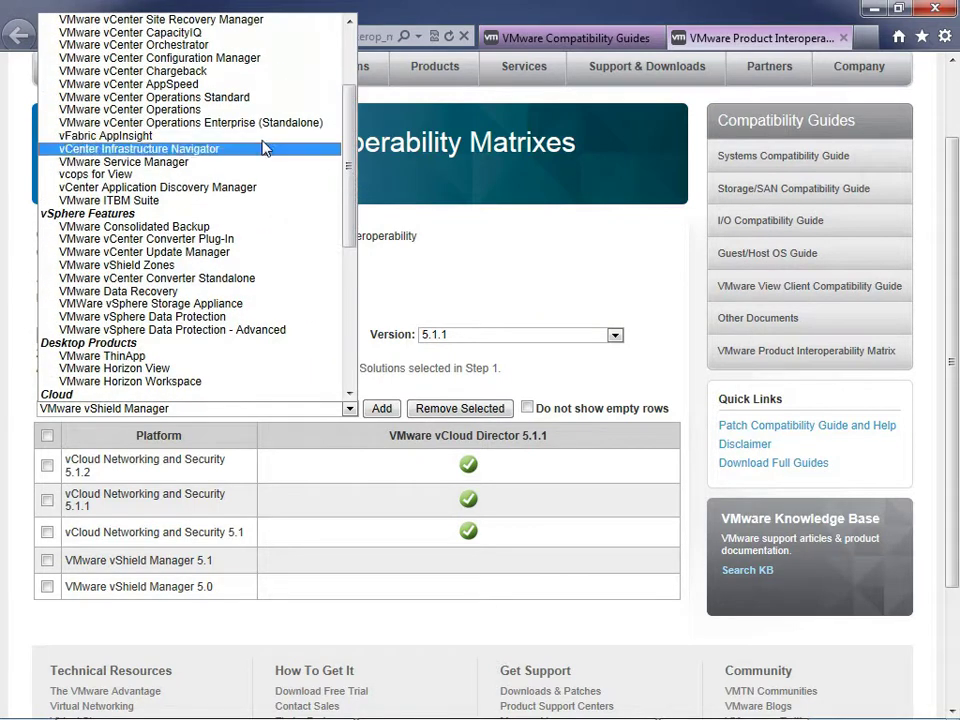
pyautogui.click(212, 142)
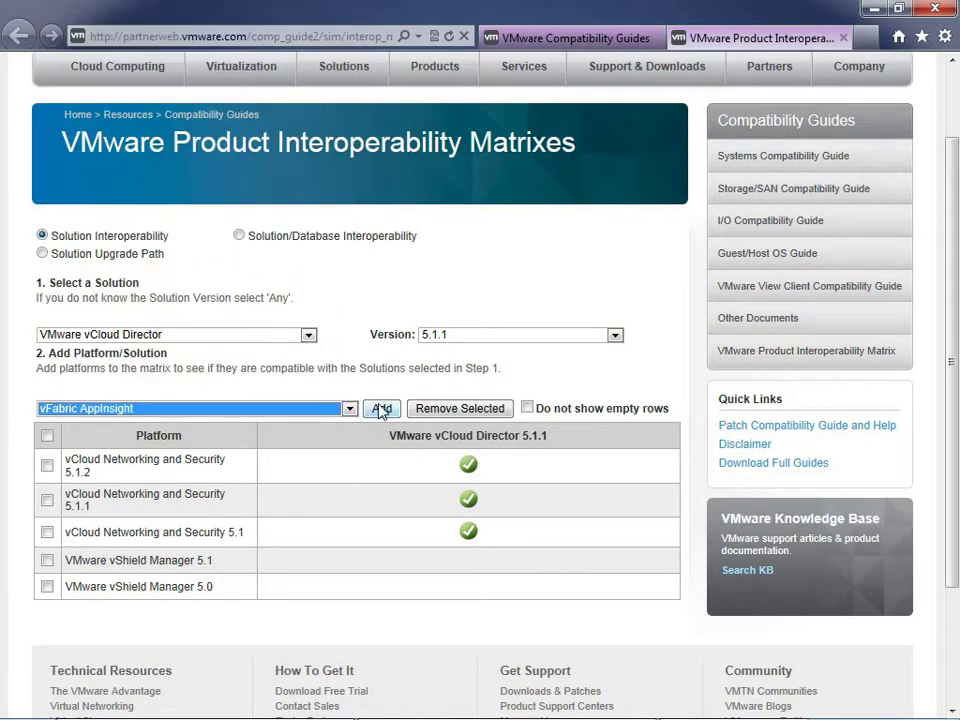
pyautogui.click(378, 408)
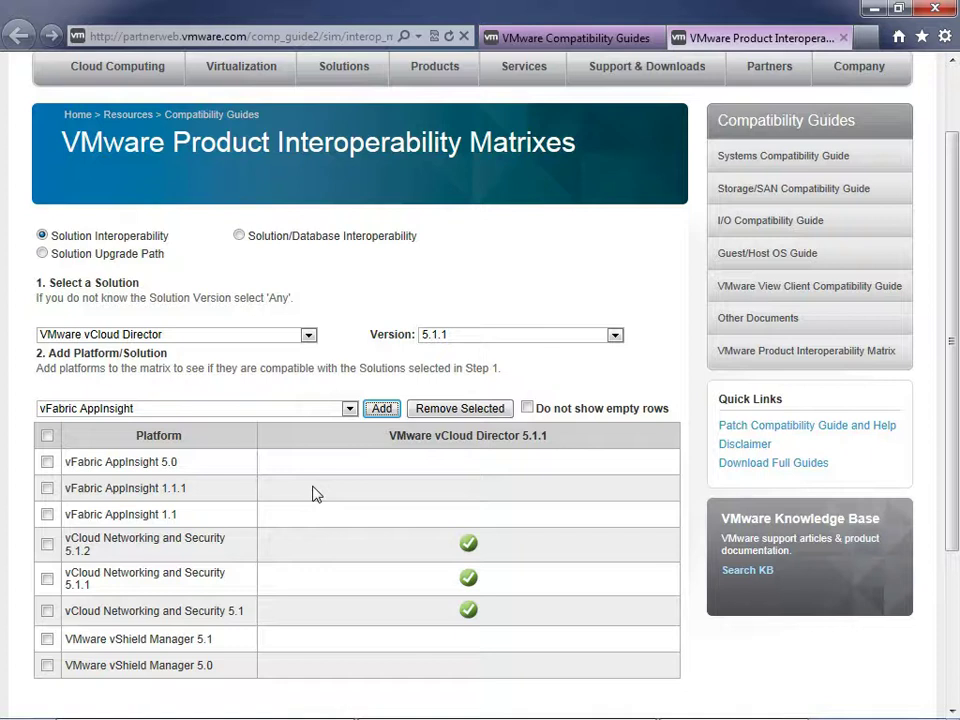
pyautogui.moveTo(105, 461); pyautogui.dragTo(188, 466)
# Enable 'Do not show empty rows' and check the compatible 5.1.2 version.
pyautogui.click(530, 410)
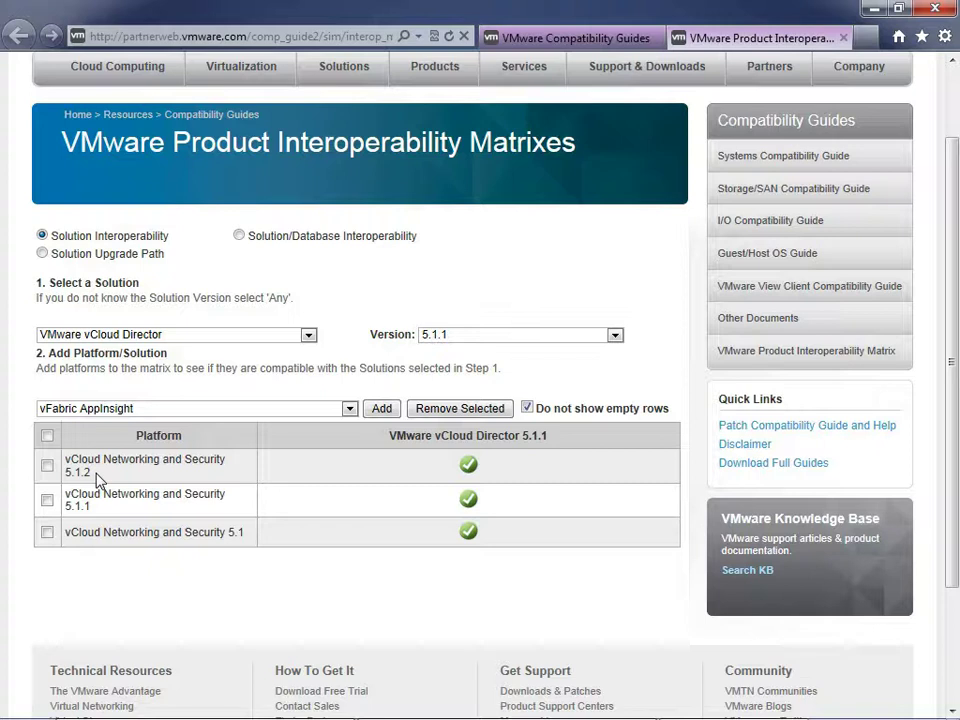
pyautogui.doubleClick(80, 472)
pyautogui.moveTo(80, 472); pyautogui.dragTo(105, 487)
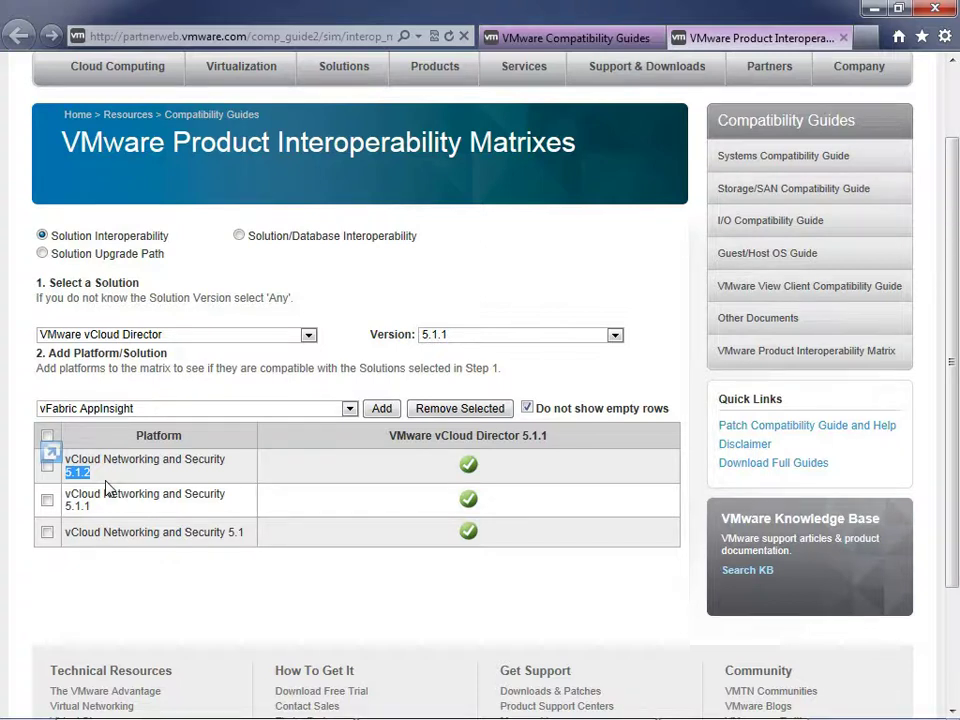
pyautogui.click(107, 487)
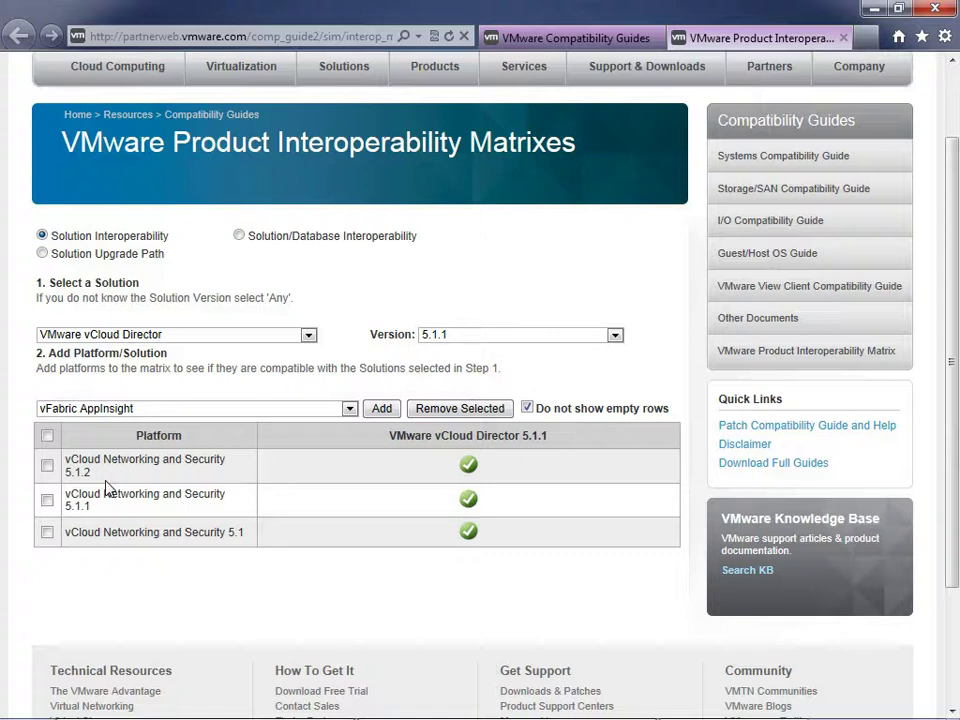
# Show the Solution Upgrade Path matrix for VMware vCloud Director.
pyautogui.click(42, 253)
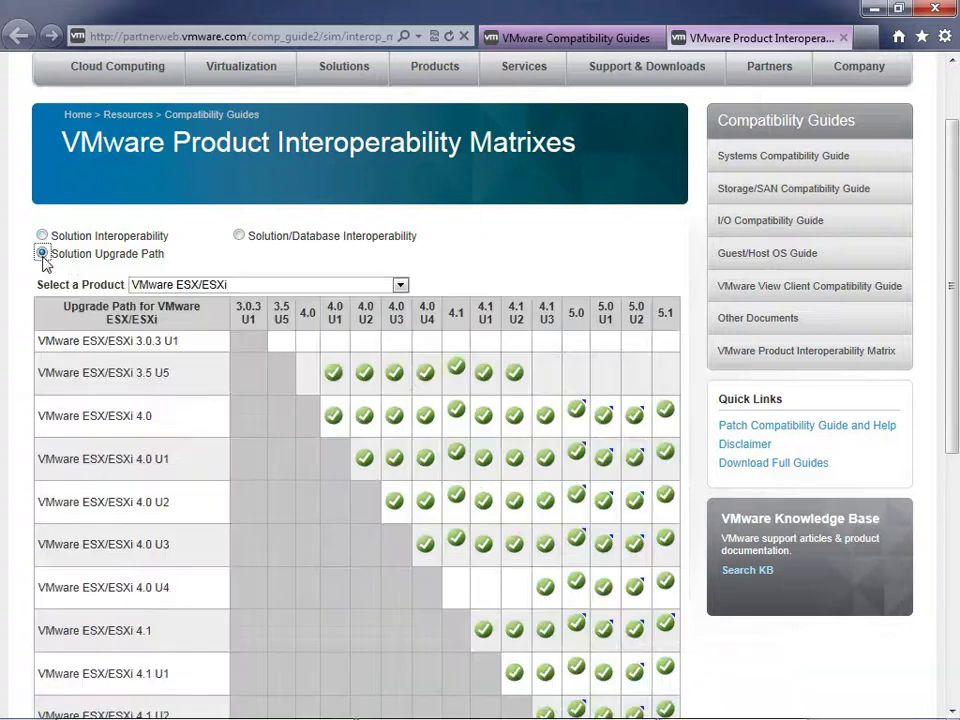
pyautogui.click(250, 288)
pyautogui.click(245, 340)
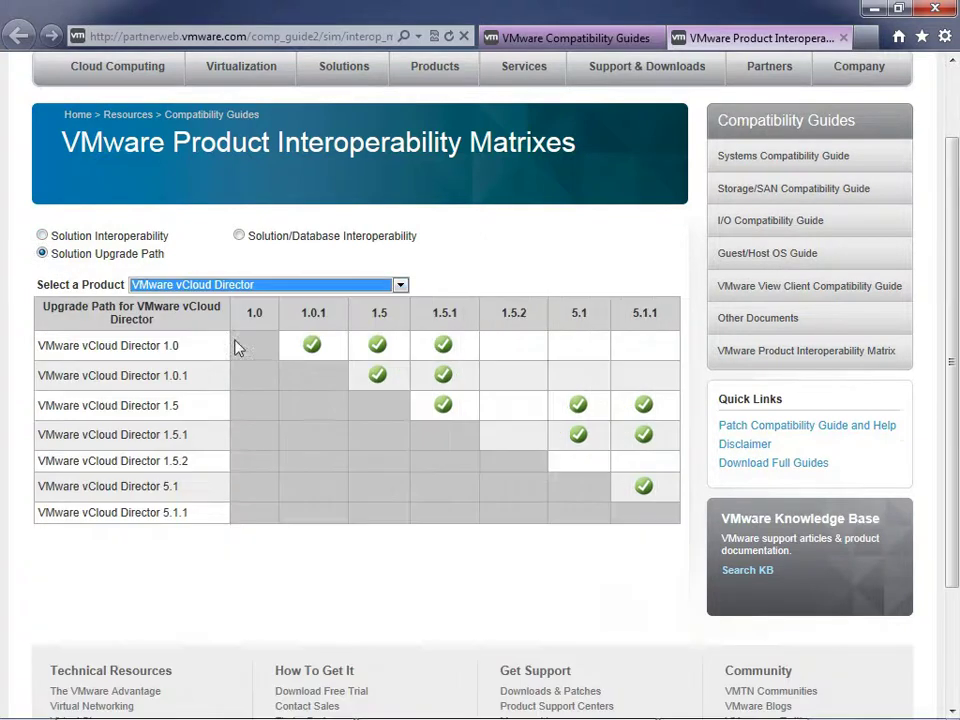
pyautogui.click(225, 536)
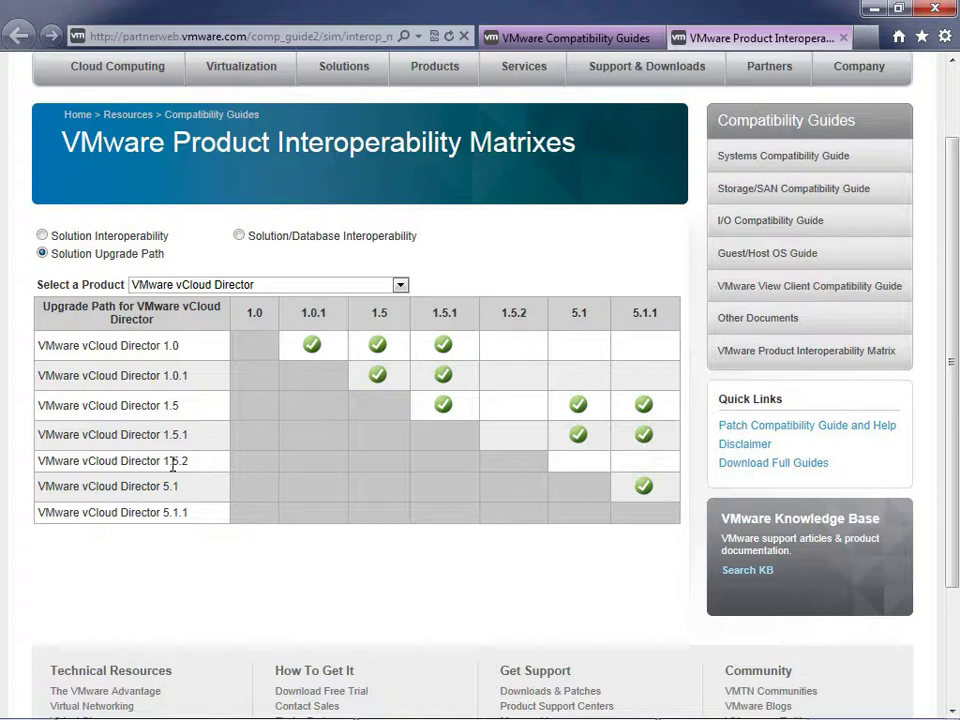
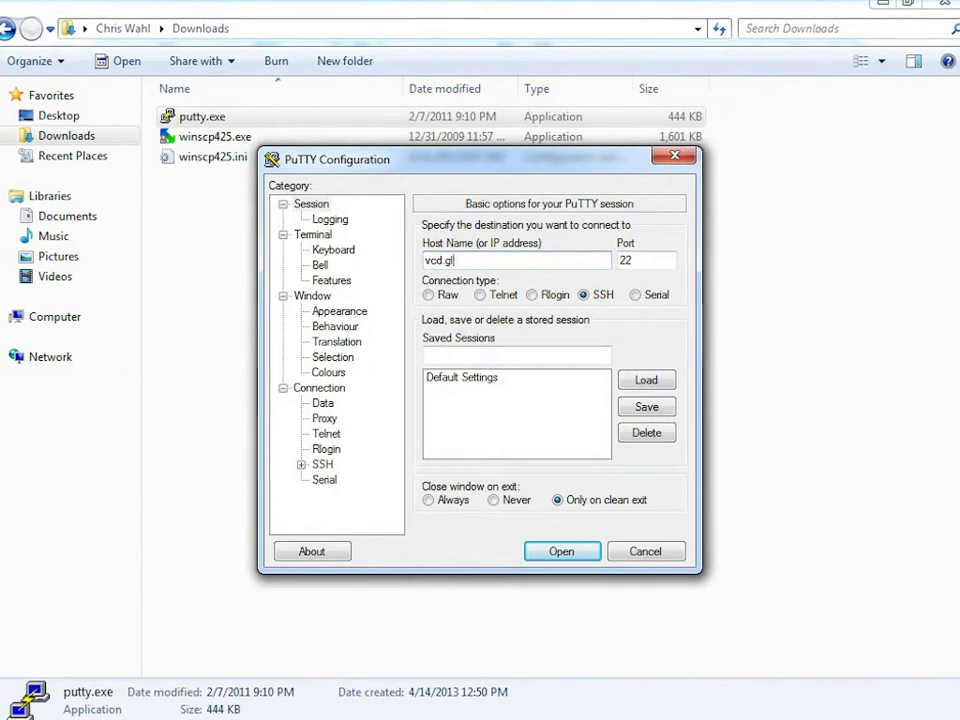
# Open an SSH session to vcd.glacier.local and log in as root with the account password.
pyautogui.write('ocal')
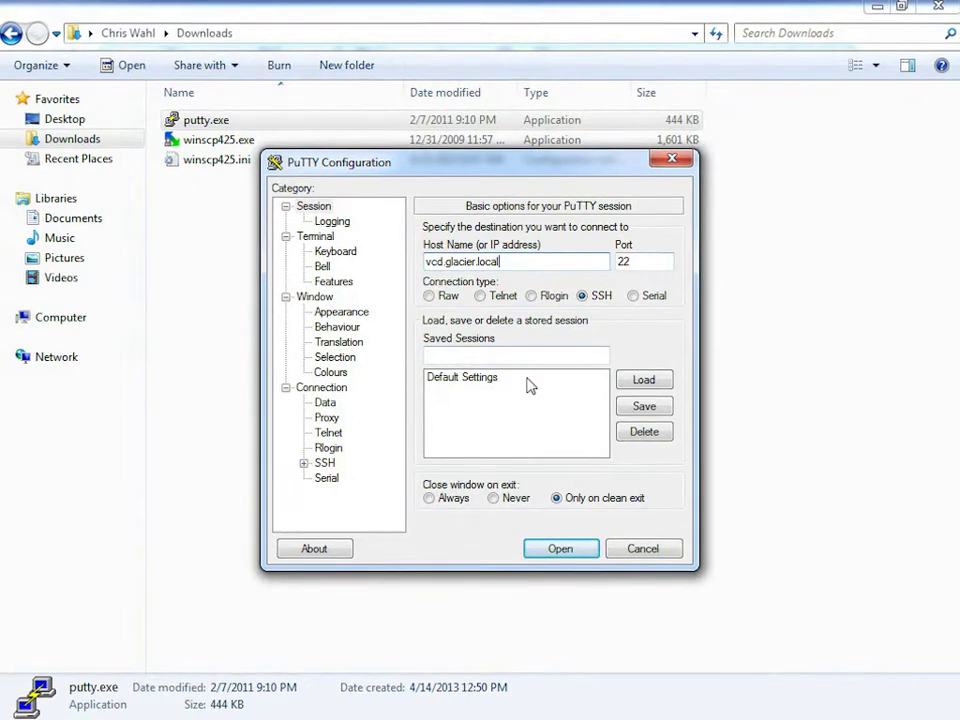
pyautogui.click(561, 551)
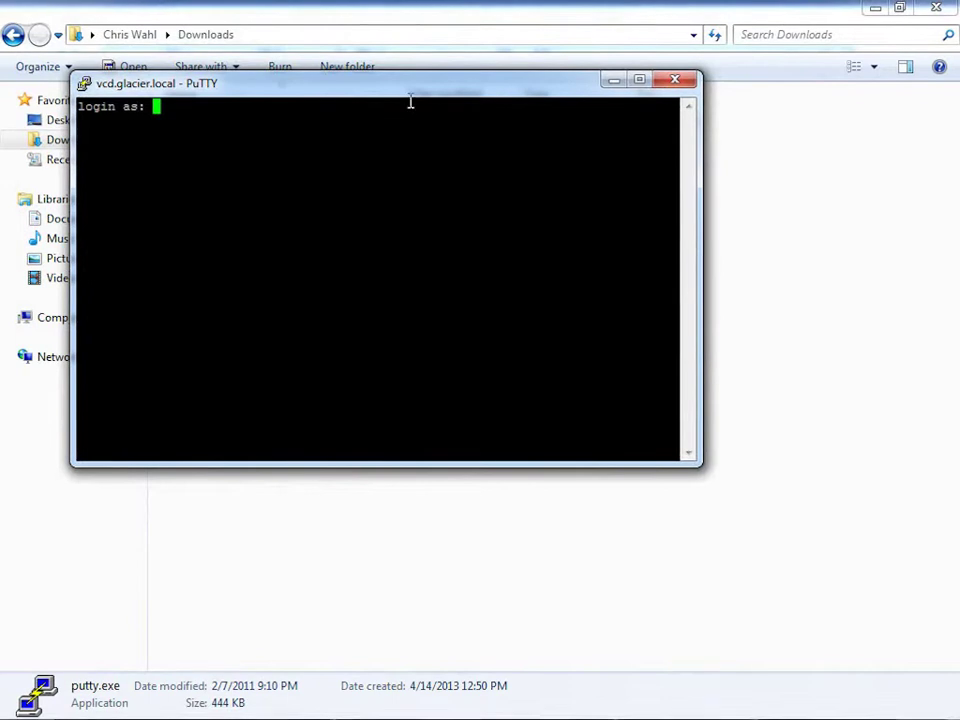
pyautogui.moveTo(411, 92); pyautogui.dragTo(470, 136)
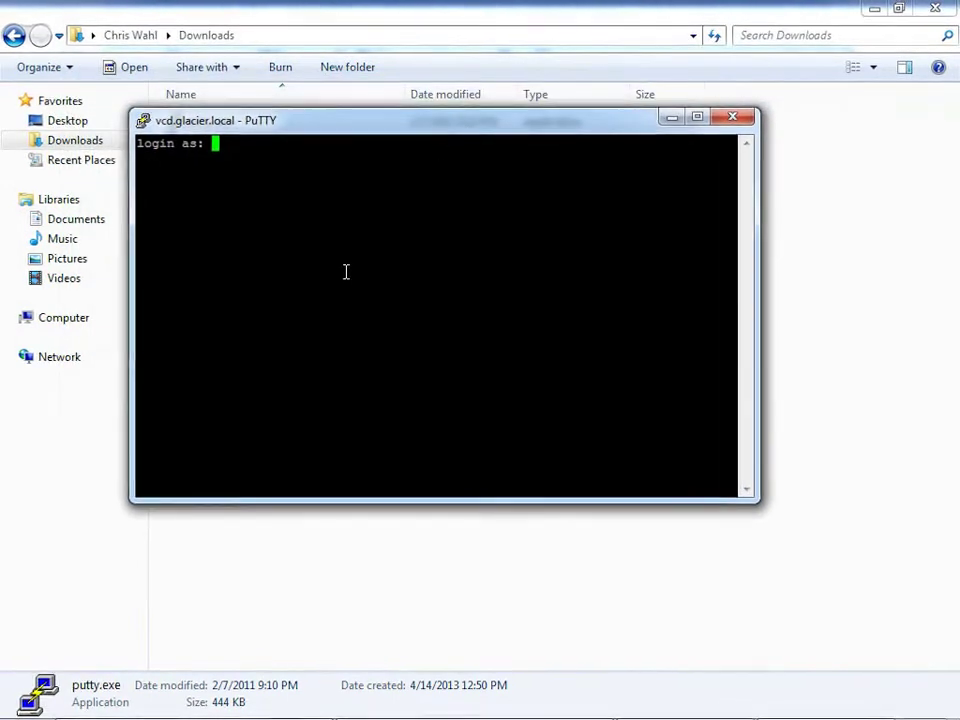
pyautogui.write('root')
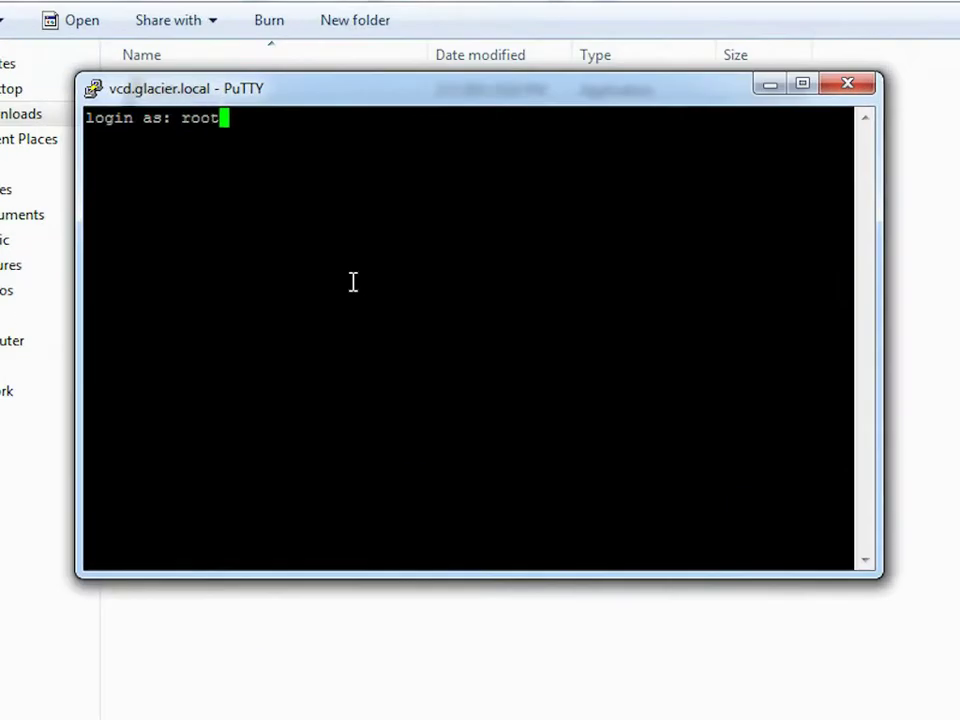
pyautogui.press('Return')
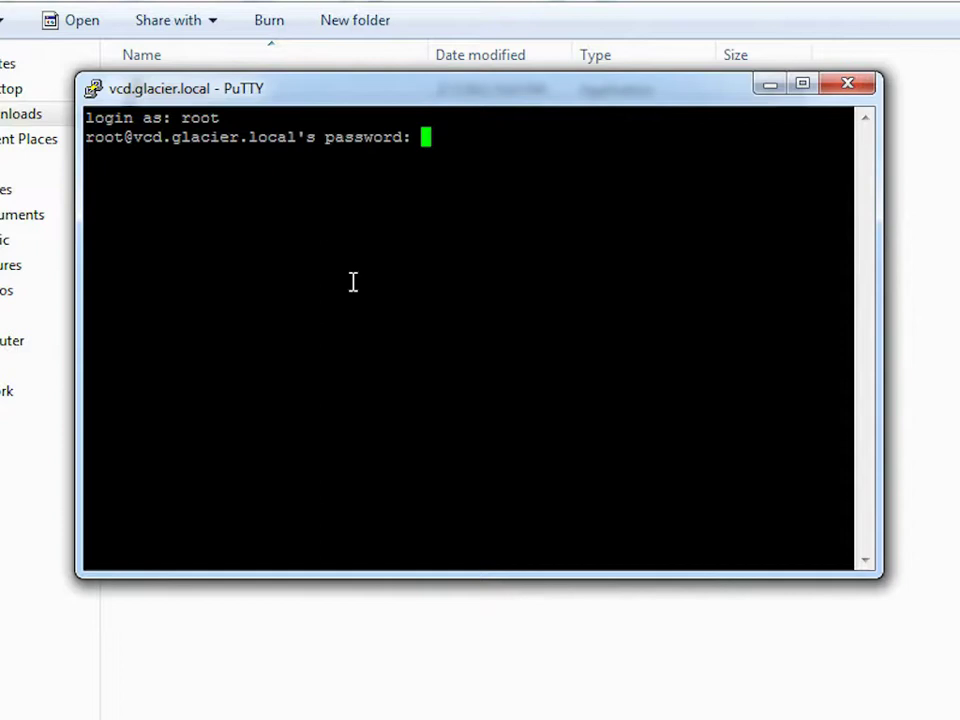
pyautogui.press('Return')
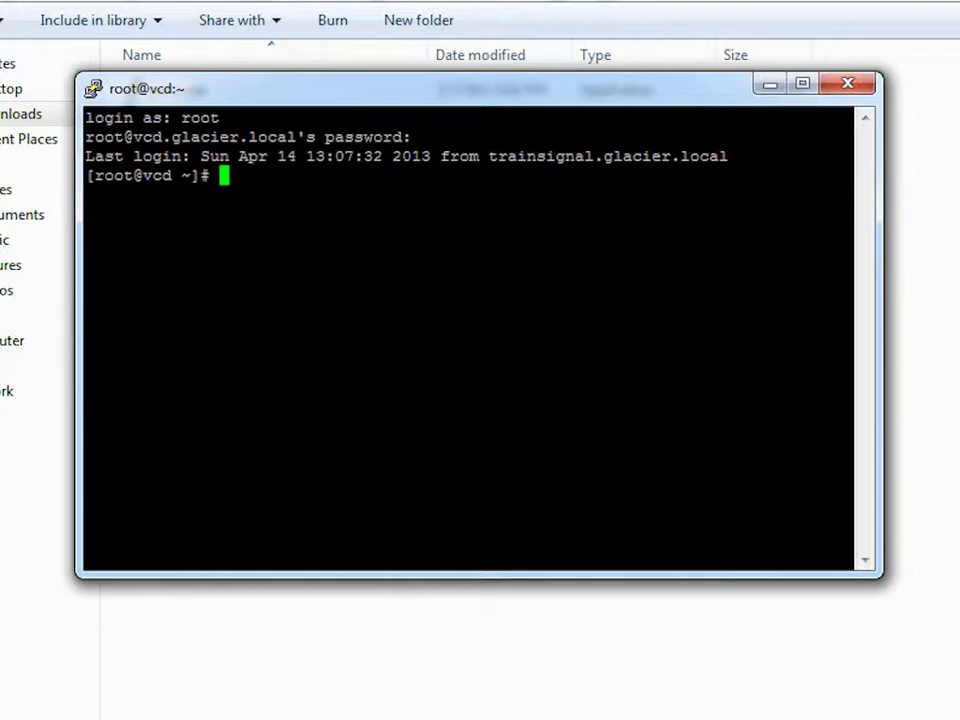
# Change into /opt/vmware/vcloud-director/bin and list its files, including cell-management-tool.
pyautogui.write('cd /opt/vmw')
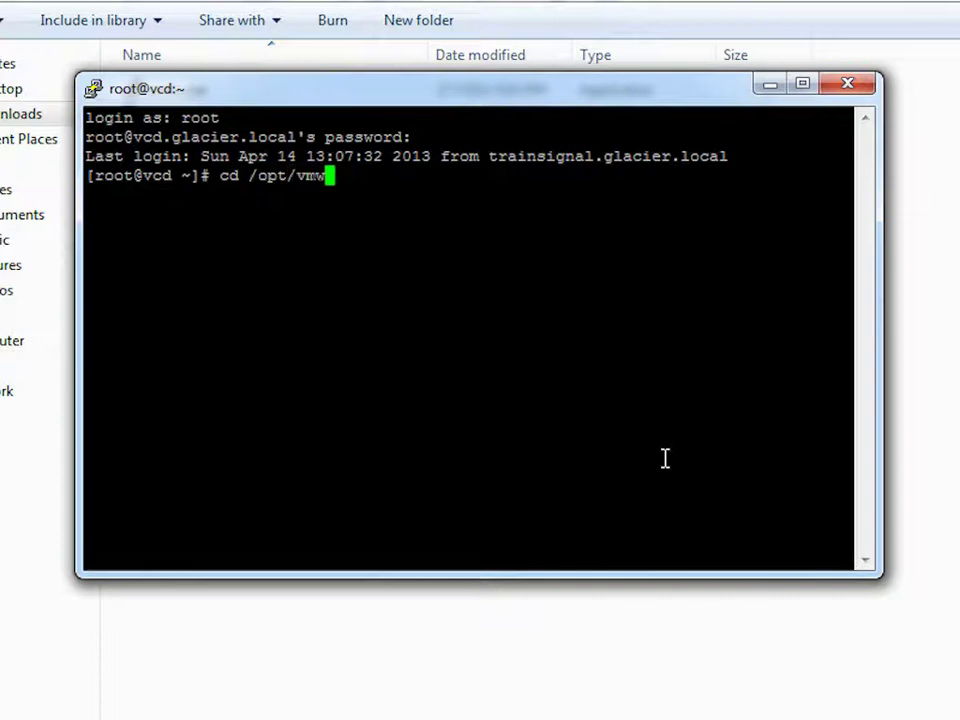
pyautogui.press('Tab')
pyautogui.write('vcl')
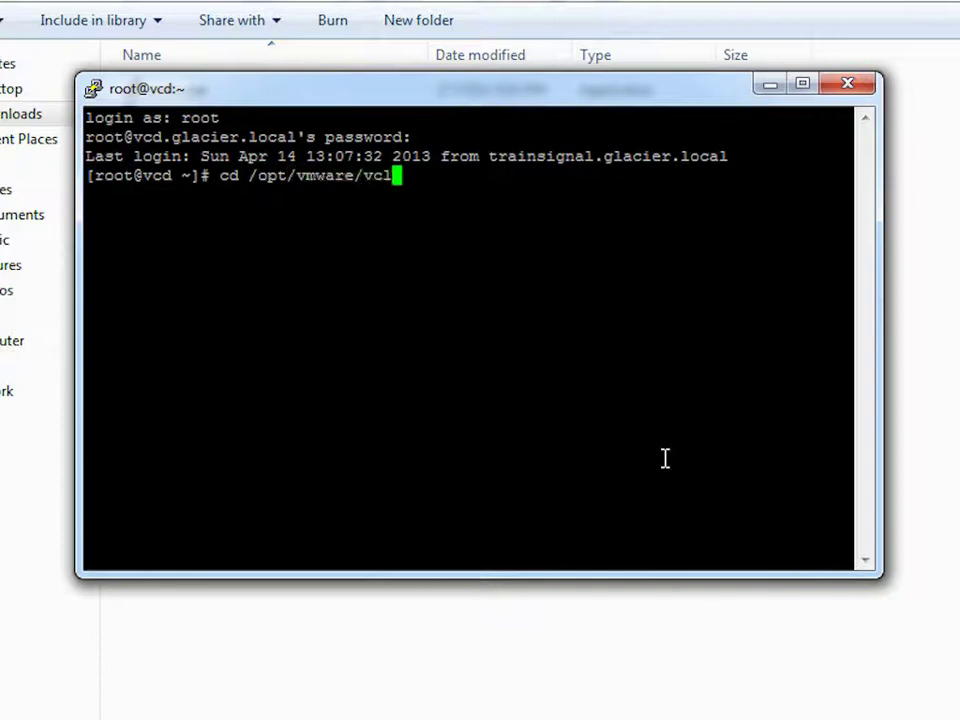
pyautogui.press('Tab')
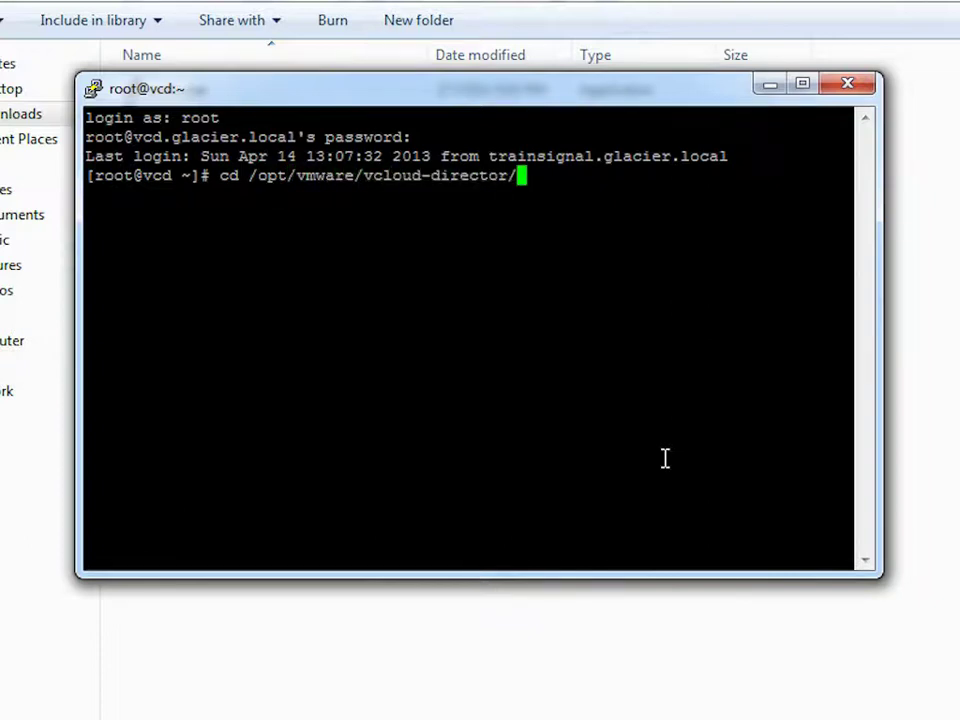
pyautogui.write('bin')
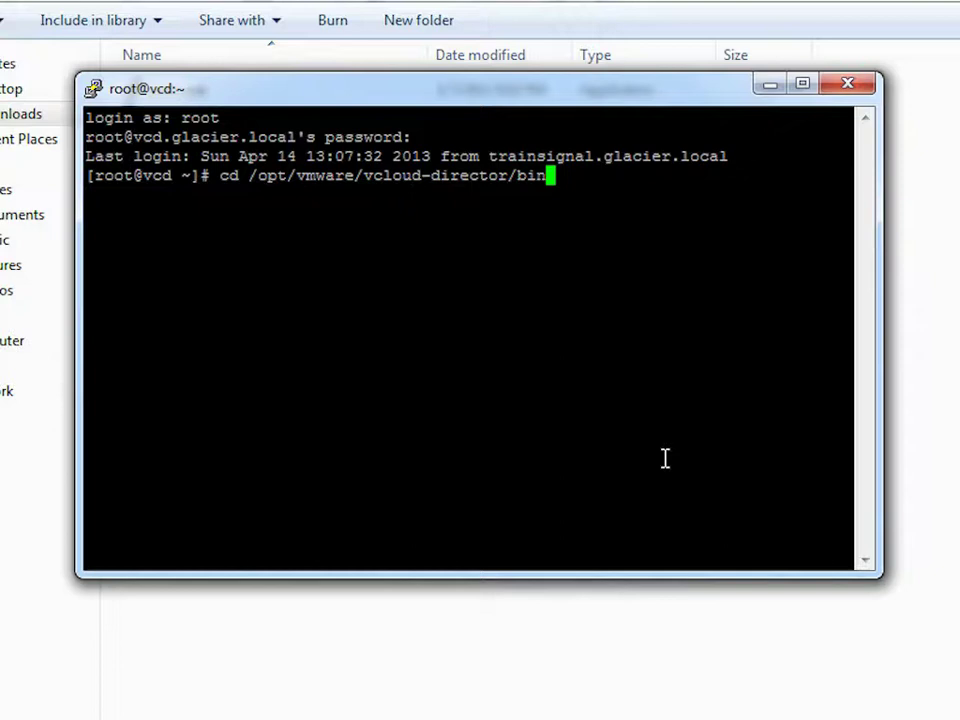
pyautogui.press('Return')
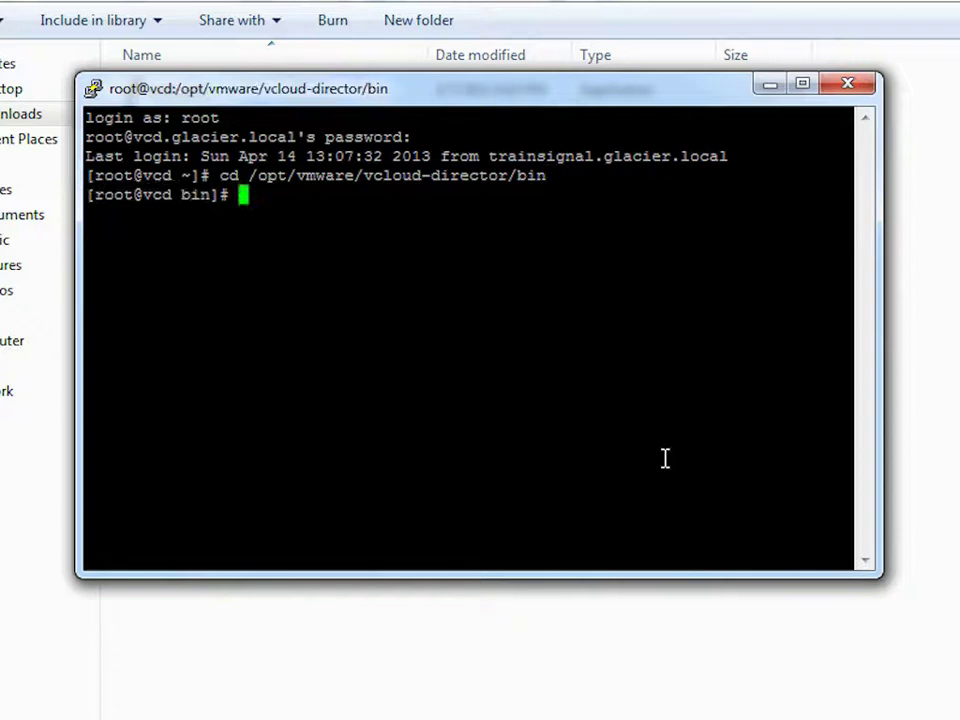
pyautogui.write('ls')
pyautogui.press('Return')
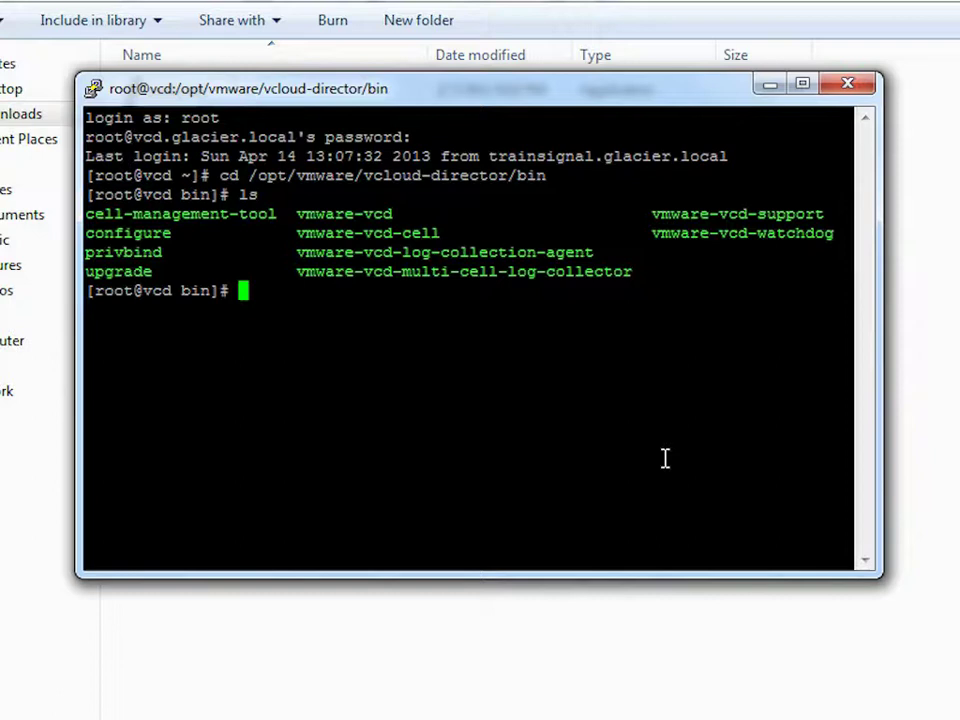
# Run cell-management-tool cell --status as administrator, reporting Job count 0 and Is Active true.
pyautogui.write('./ce')
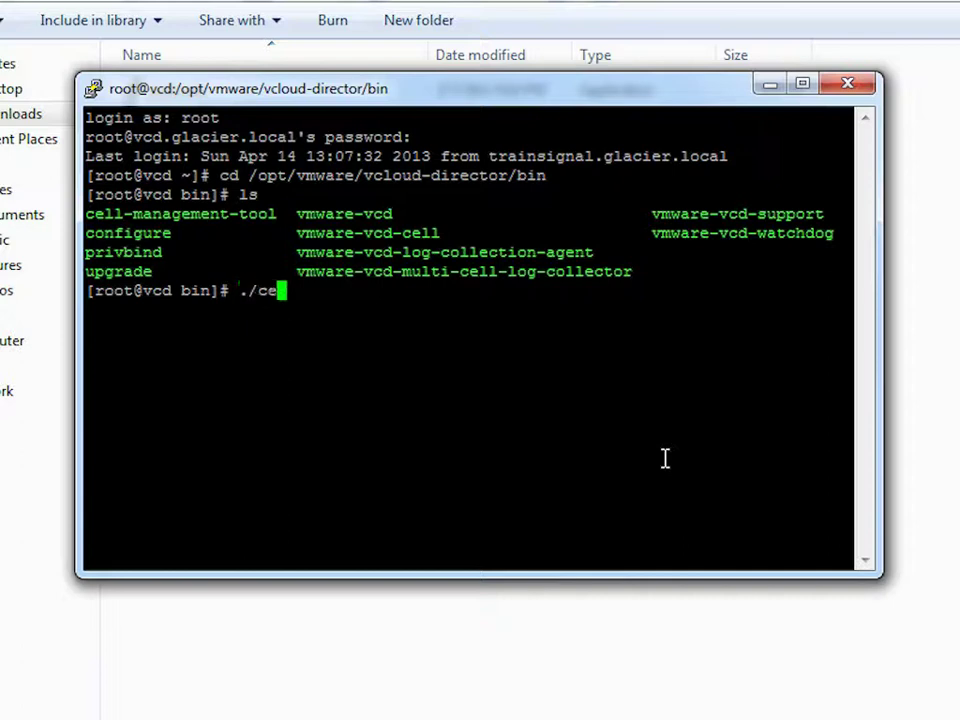
pyautogui.write('ll-ma')
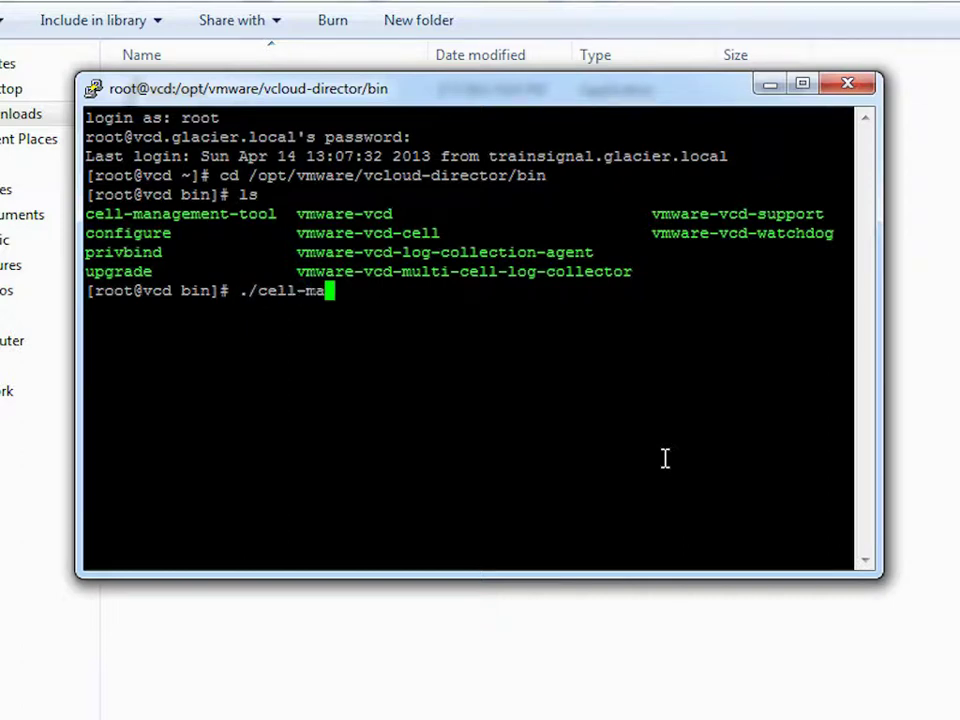
pyautogui.press('Tab')
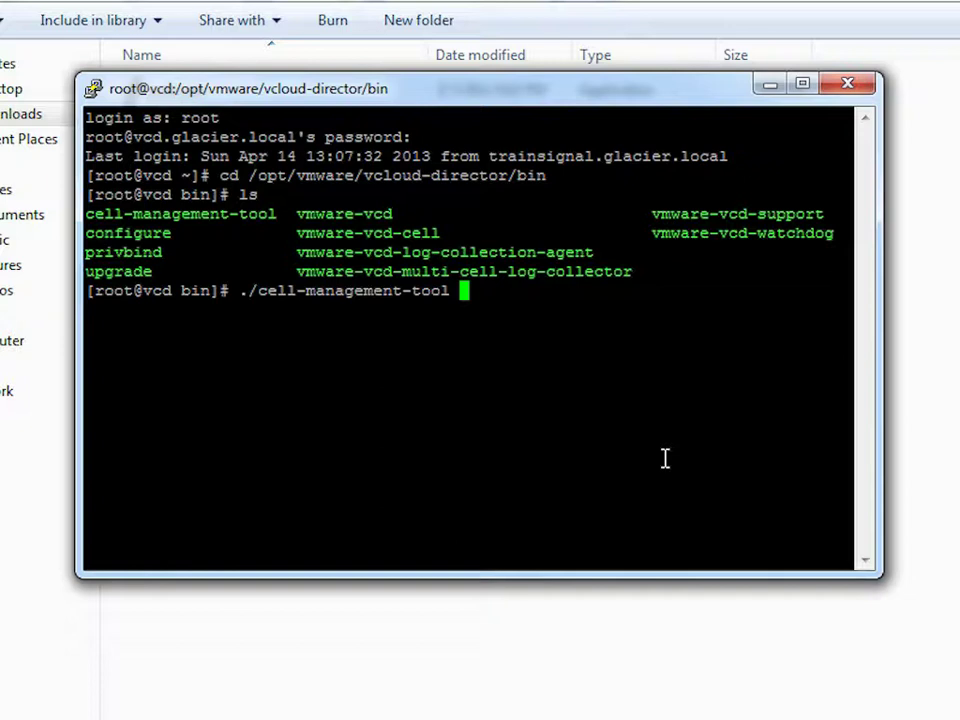
pyautogui.write('-u roo')
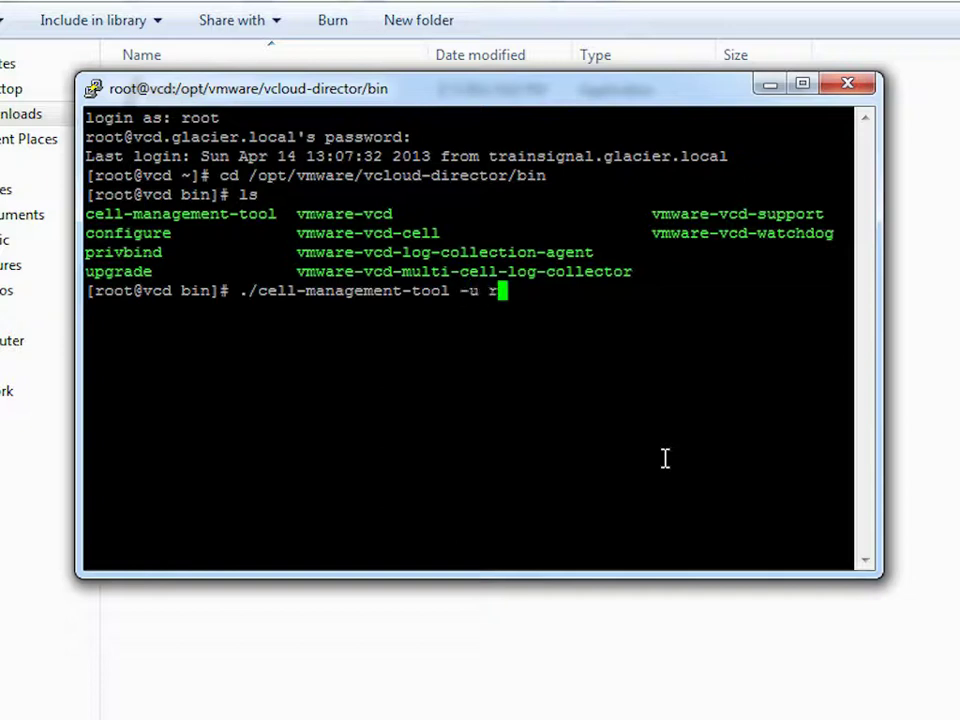
pyautogui.press('BackSpace')
pyautogui.press('BackSpace')
pyautogui.press('BackSpace')
pyautogui.write('administrator')
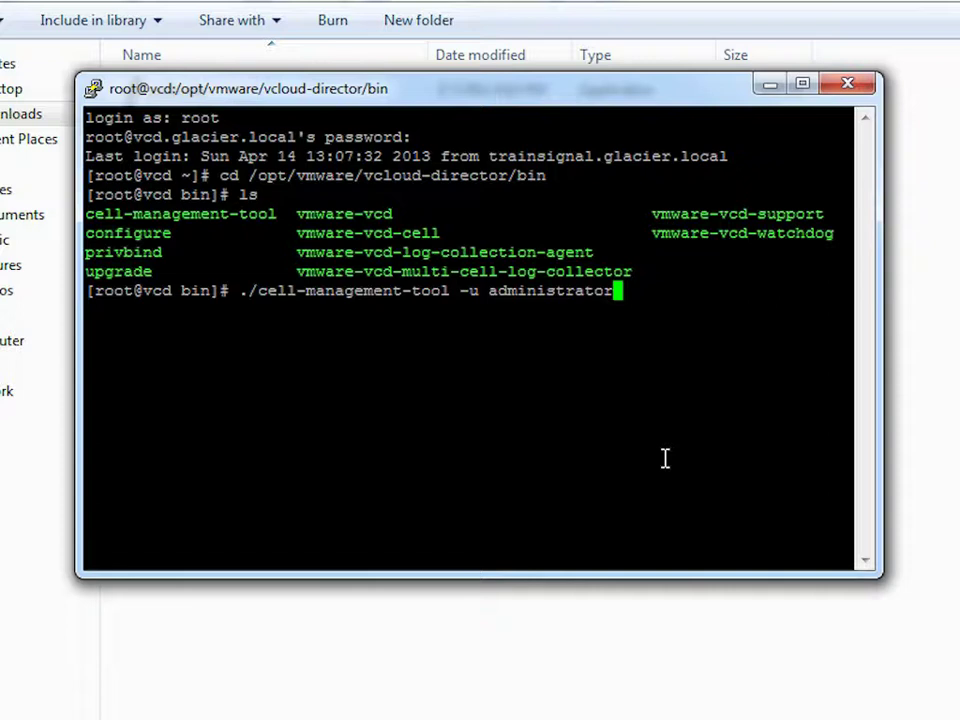
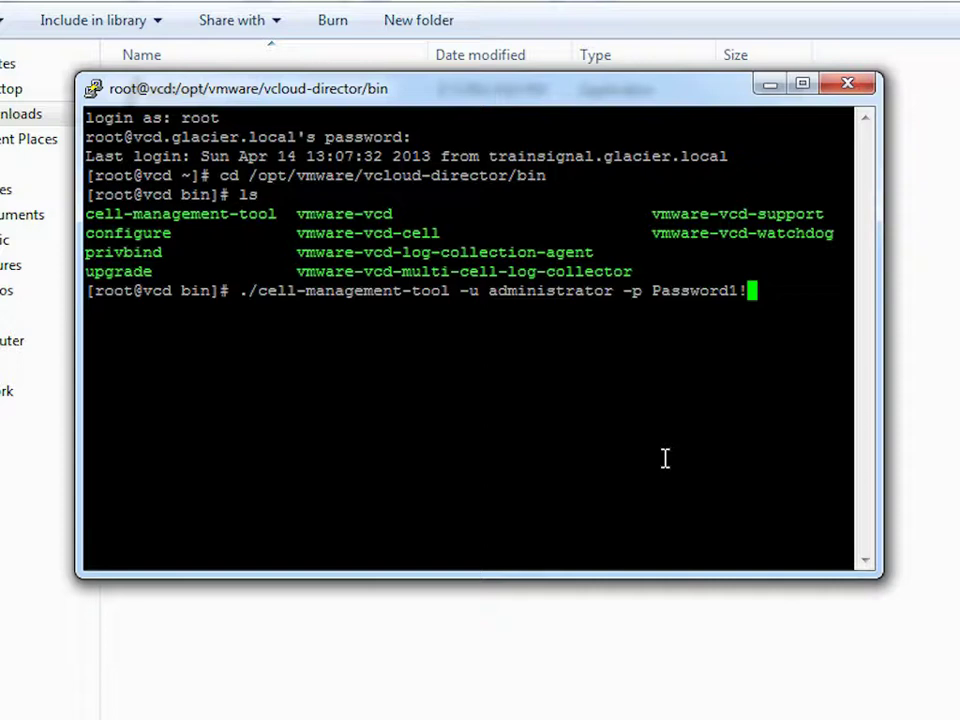
pyautogui.write('cell --status')
pyautogui.press('Return')
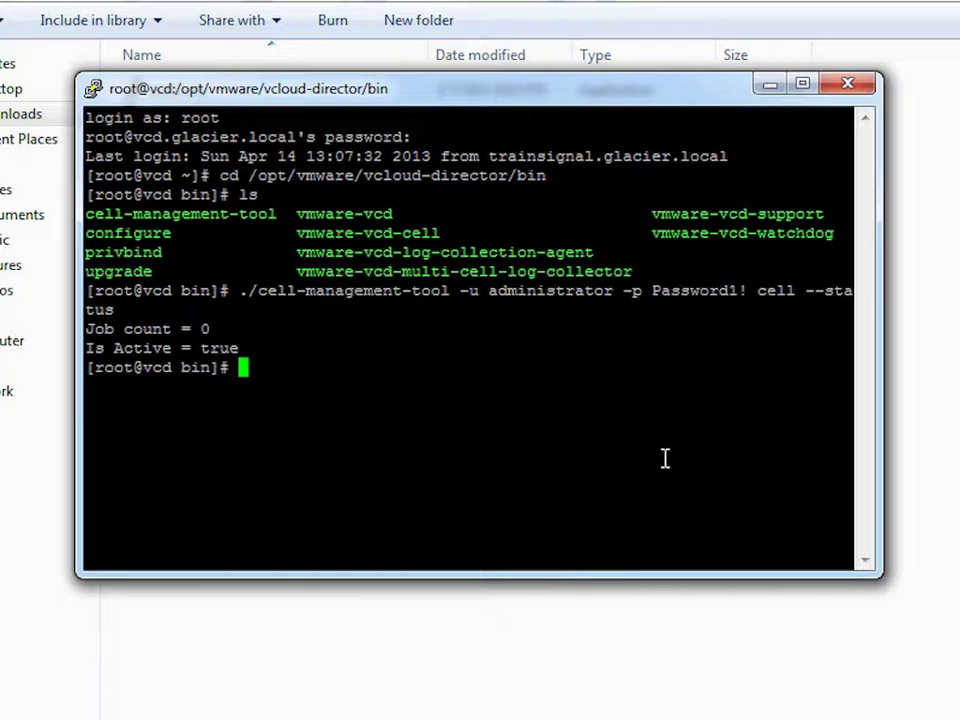
# Rerun the cell-management-tool command with cell --quiesce true to stop new jobs.
pyautogui.press('Up')
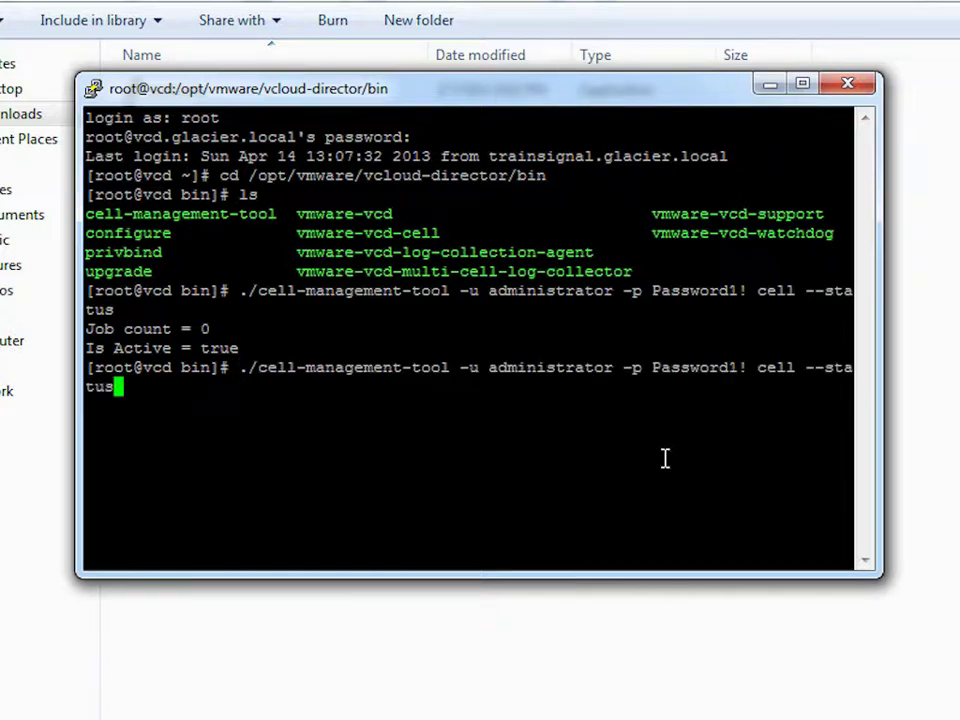
pyautogui.press('BackSpace')
pyautogui.press('BackSpace')
pyautogui.press('BackSpace')
pyautogui.press('BackSpace')
pyautogui.press('BackSpace')
pyautogui.press('BackSpace')
pyautogui.press('BackSpace')
pyautogui.press('BackSpace')
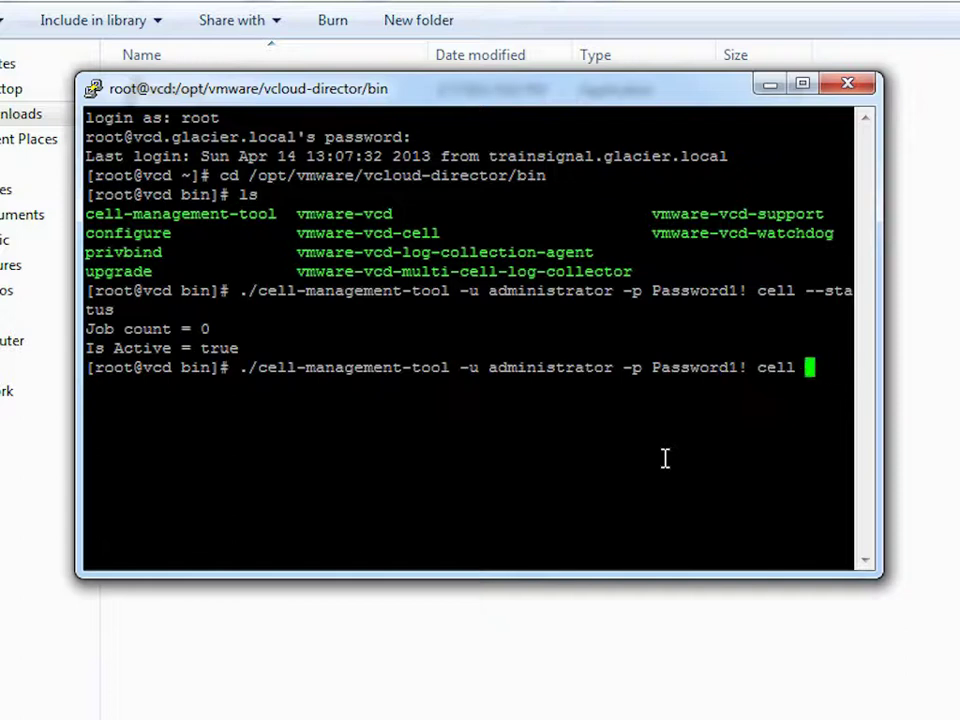
pyautogui.write('--quiesce true')
pyautogui.press('Return')
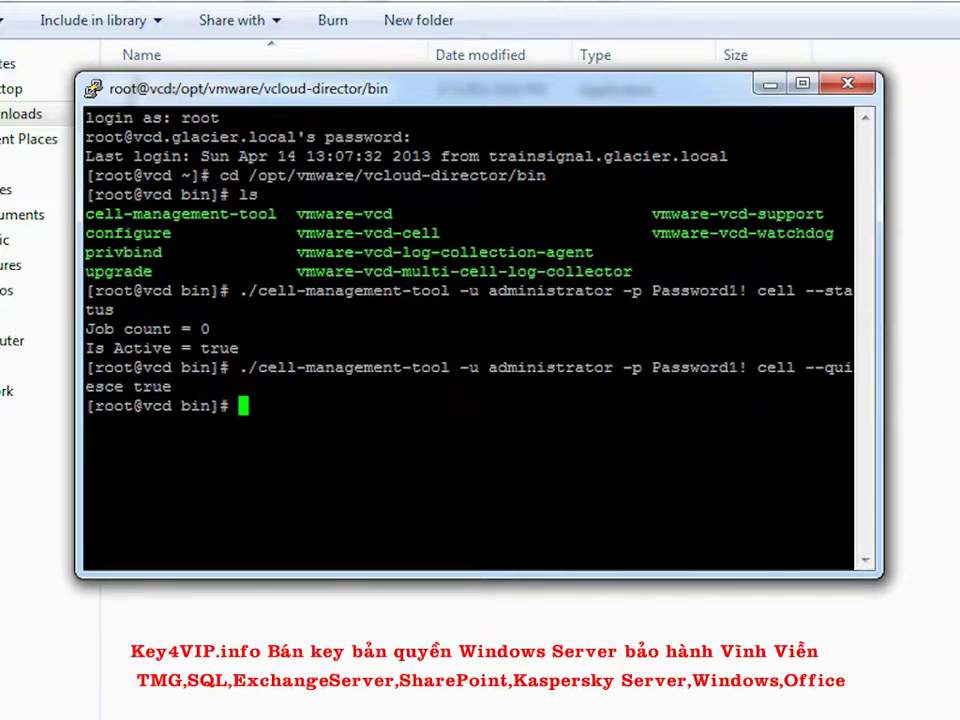
# Shut down the cell by running the cell-management-tool command with --shutdown.
pyautogui.press('Up')
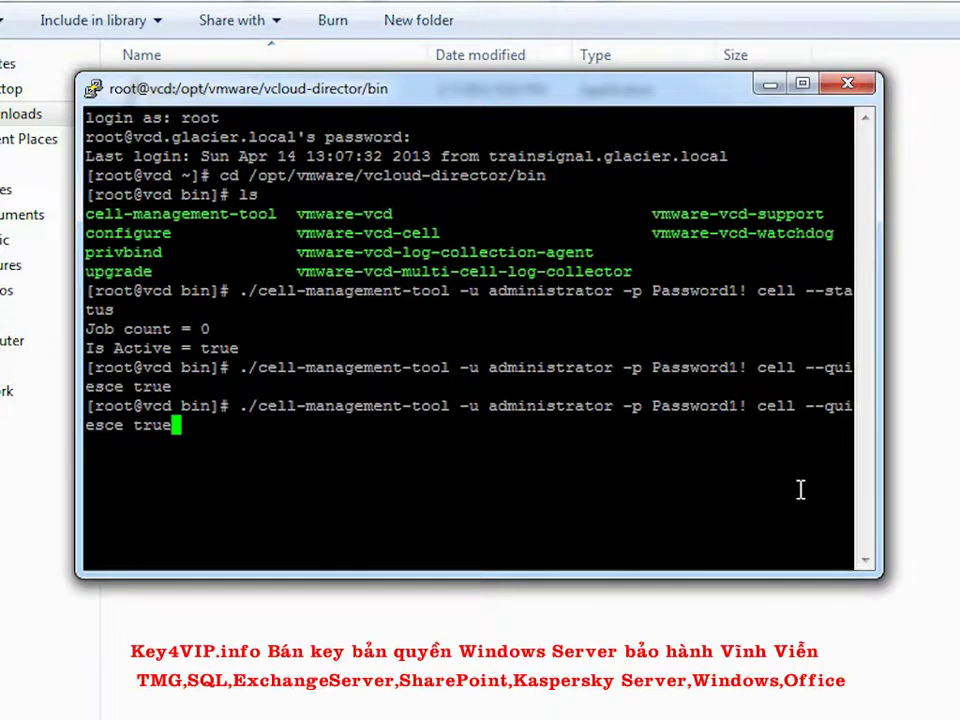
pyautogui.press('BackSpace')
pyautogui.press('BackSpace')
pyautogui.press('BackSpace')
pyautogui.press('BackSpace')
pyautogui.press('BackSpace')
pyautogui.press('BackSpace')
pyautogui.press('BackSpace')
pyautogui.press('BackSpace')
pyautogui.press('BackSpace')
pyautogui.press('BackSpace')
pyautogui.press('BackSpace')
pyautogui.press('BackSpace')
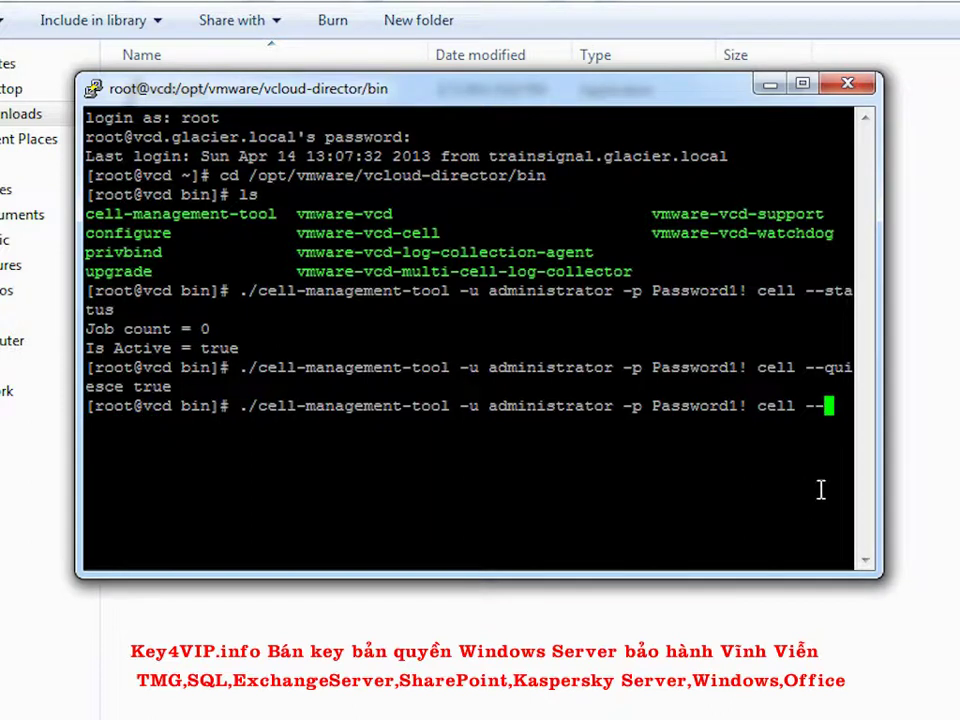
pyautogui.write('shutdown')
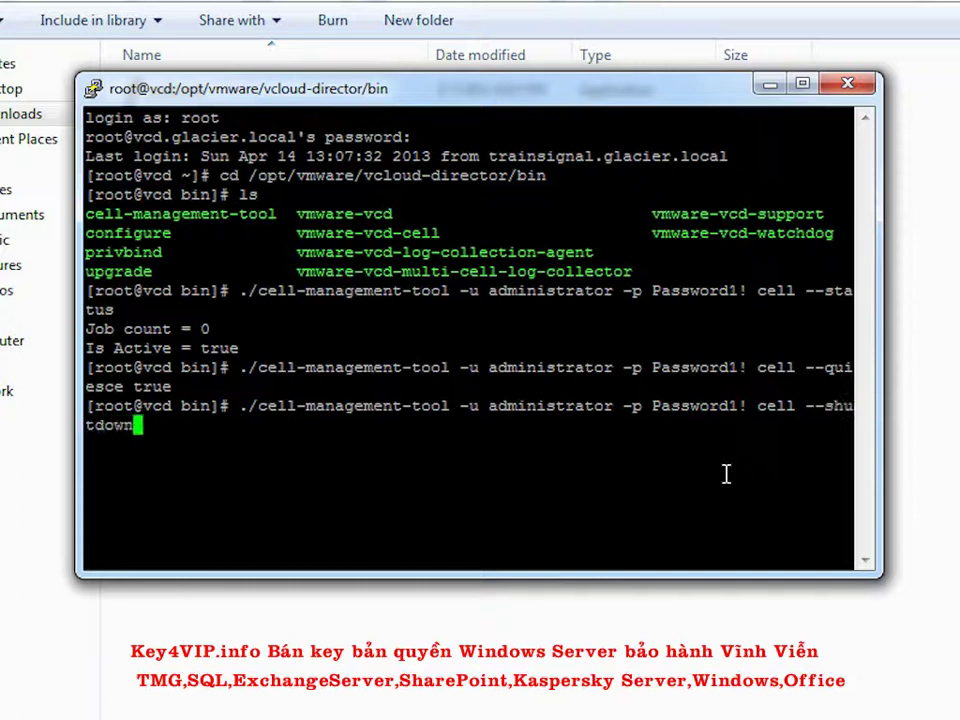
pyautogui.moveTo(882, 420); pyautogui.dragTo(959, 412)
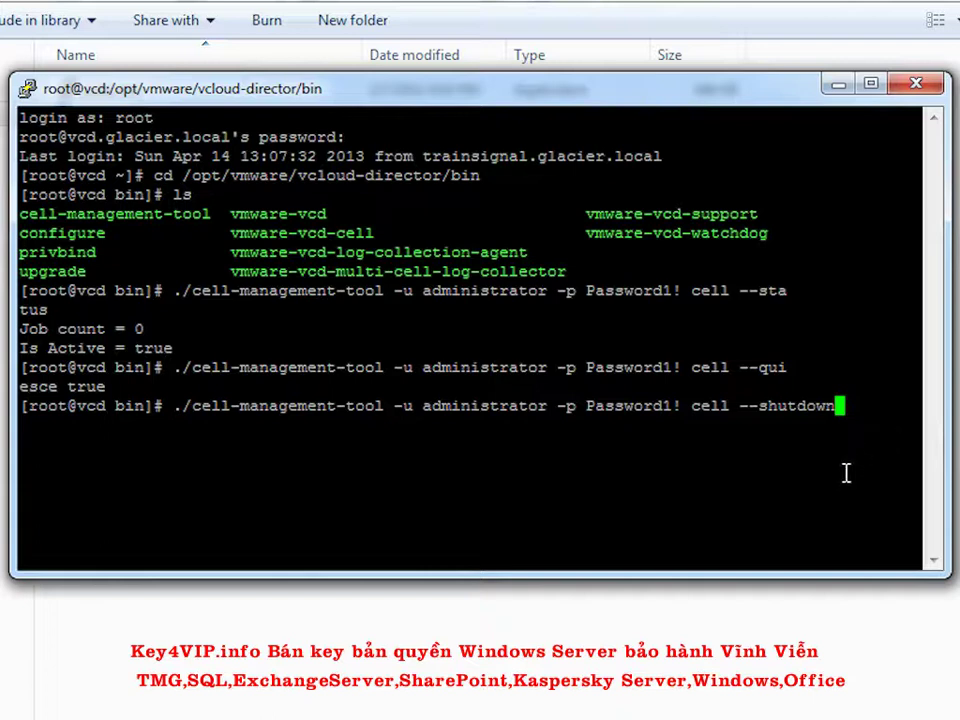
pyautogui.press('Return')
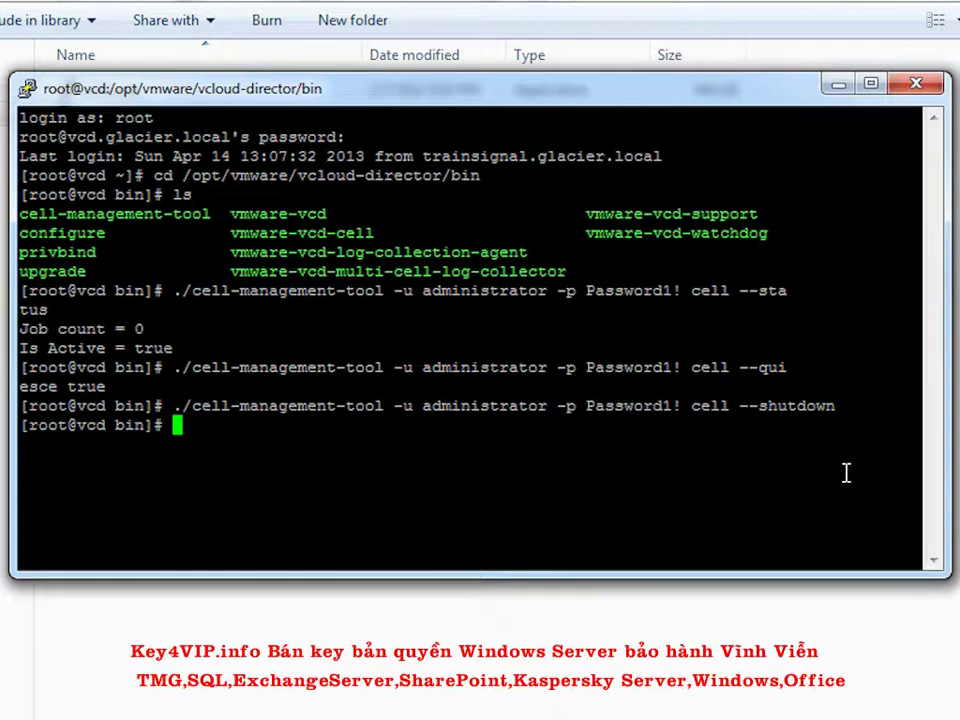
# Re-run the cell --status check from command history.
pyautogui.press('Up')
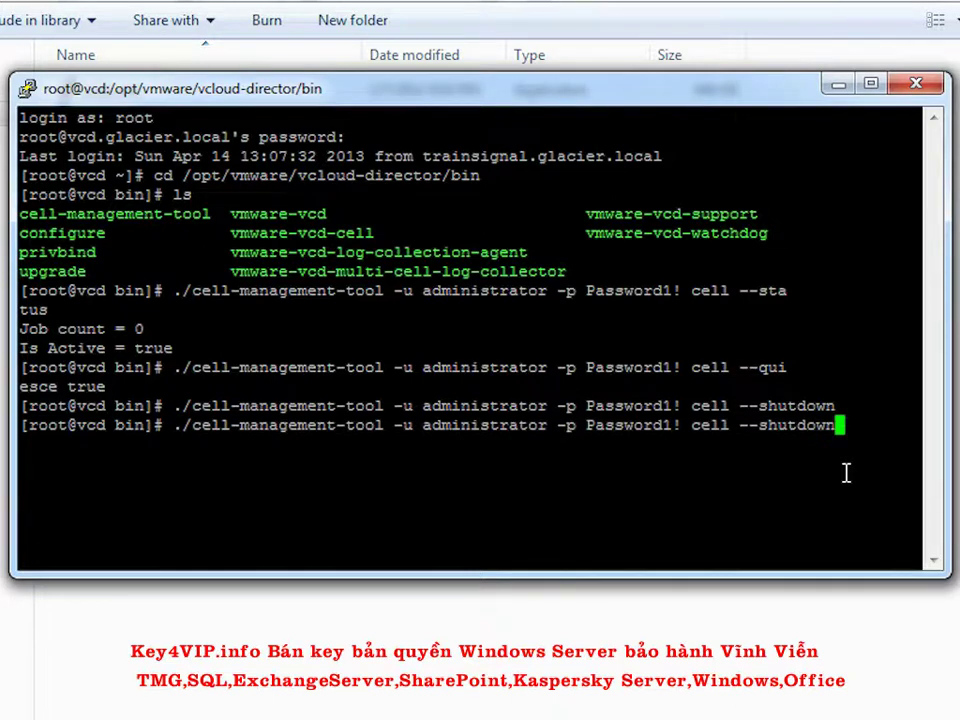
pyautogui.press('Up')
pyautogui.press('Up')
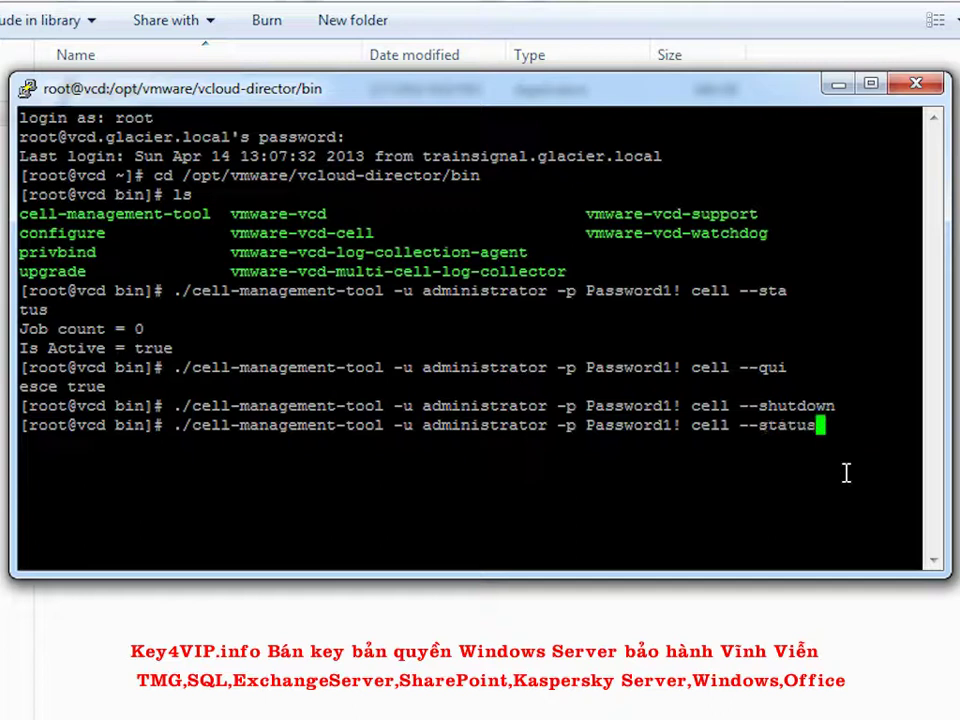
pyautogui.press('Return')
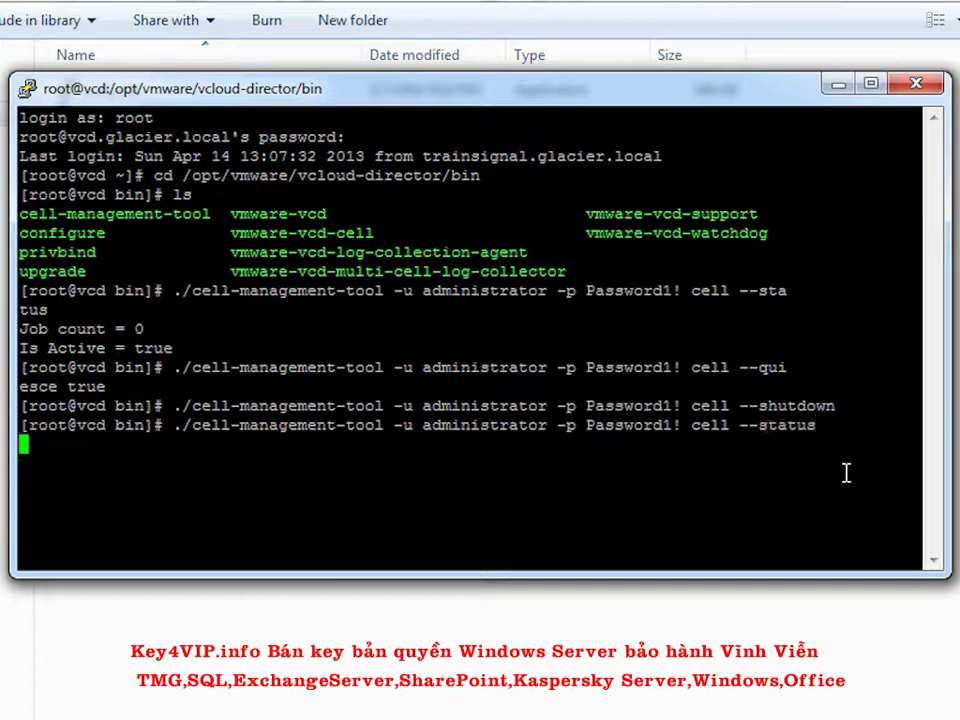
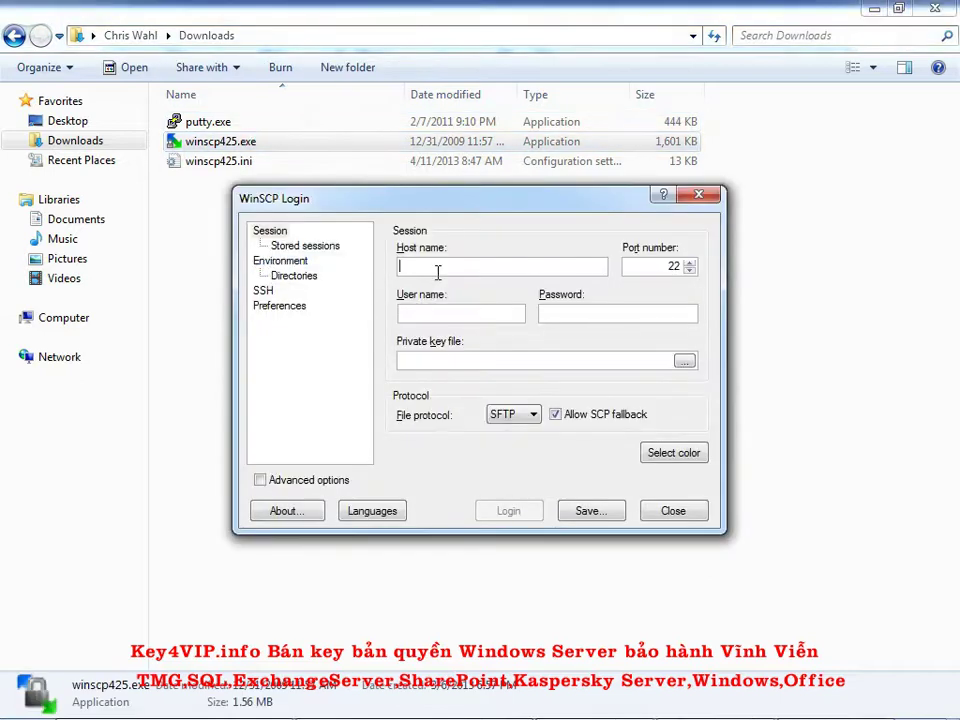
# Log in to vcd.glacier.local as root with the account password, using the SCP protocol.
pyautogui.write('vcd.')
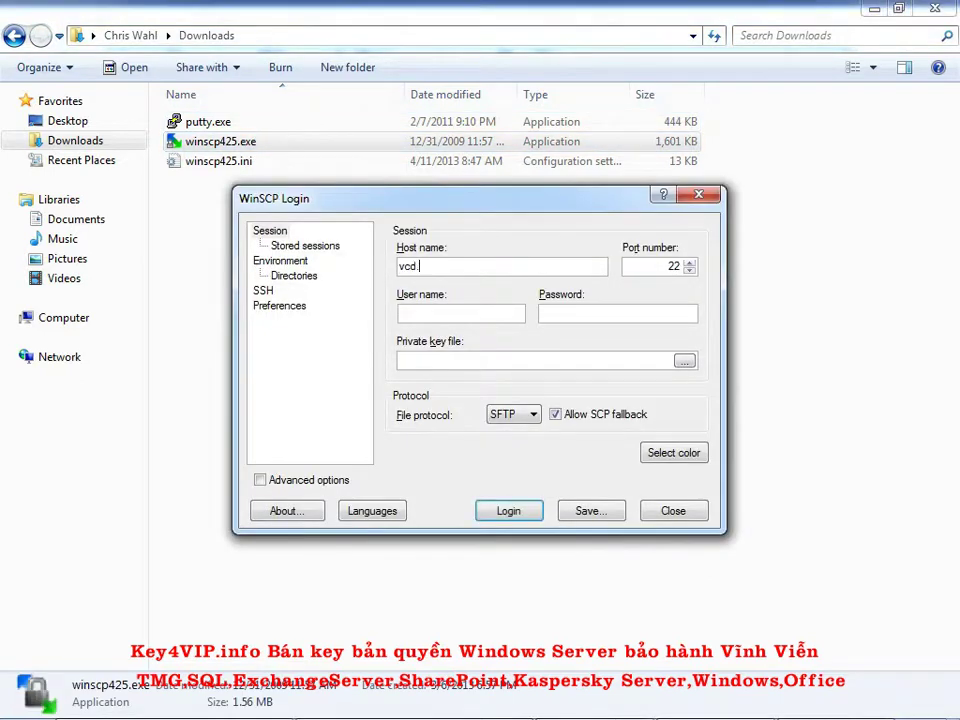
pyautogui.write('glacier.local')
pyautogui.press('Tab')
pyautogui.write('root')
pyautogui.press('Tab')
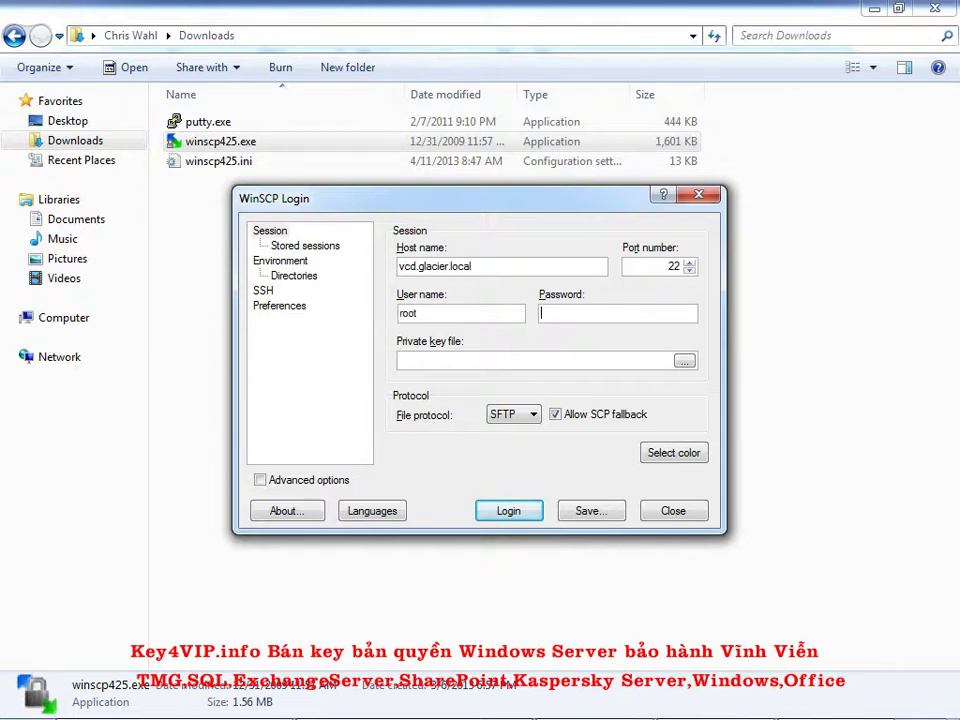
pyautogui.write('••••••••')
pyautogui.click(525, 414)
pyautogui.click(515, 443)
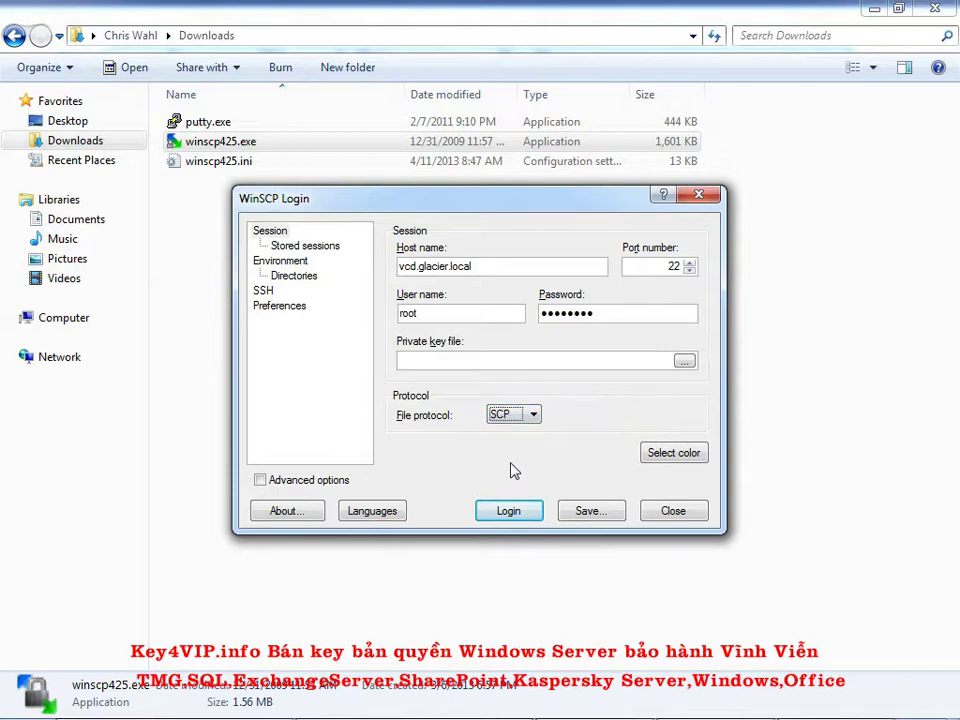
pyautogui.click(507, 510)
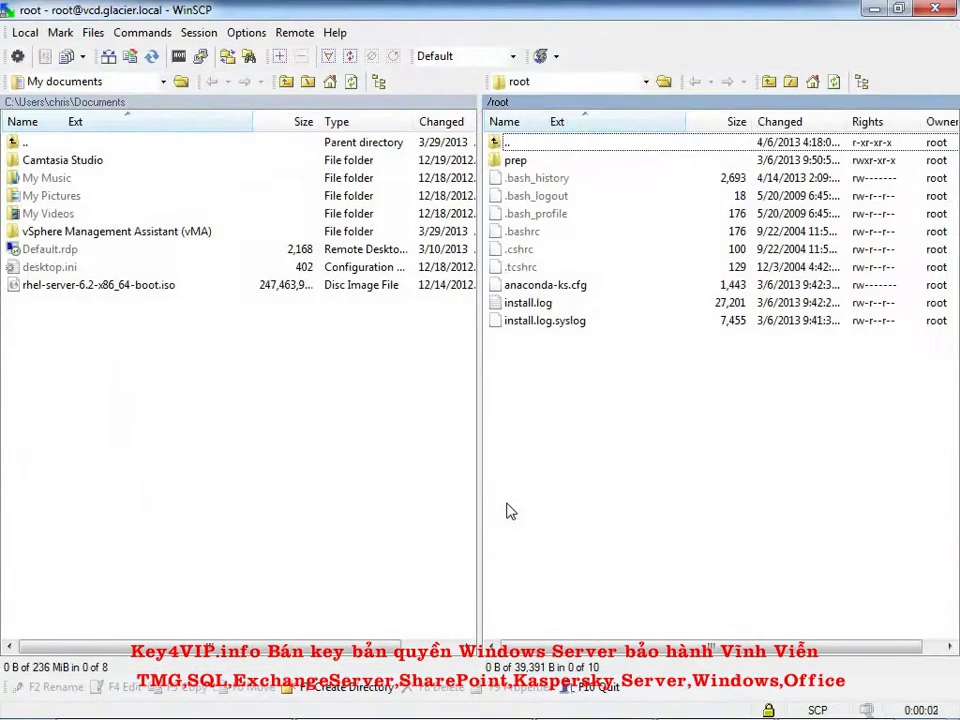
# Open the remote /prep folder and widen the Name column to show vmware-vcloud-director-5.1.1-868405.bin.
pyautogui.click(334, 486)
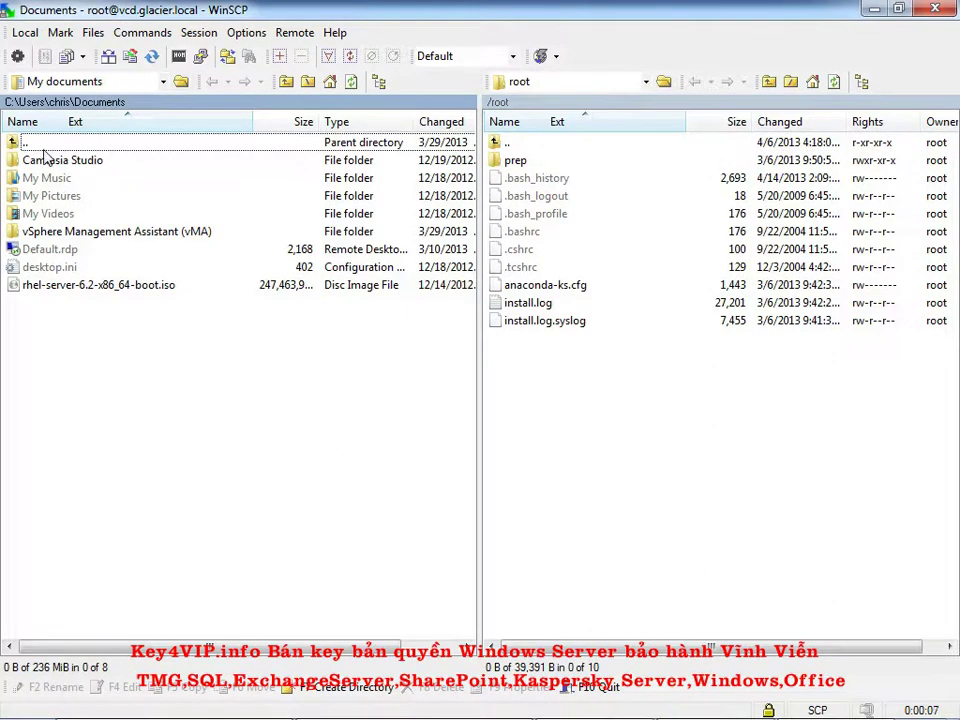
pyautogui.click(611, 398)
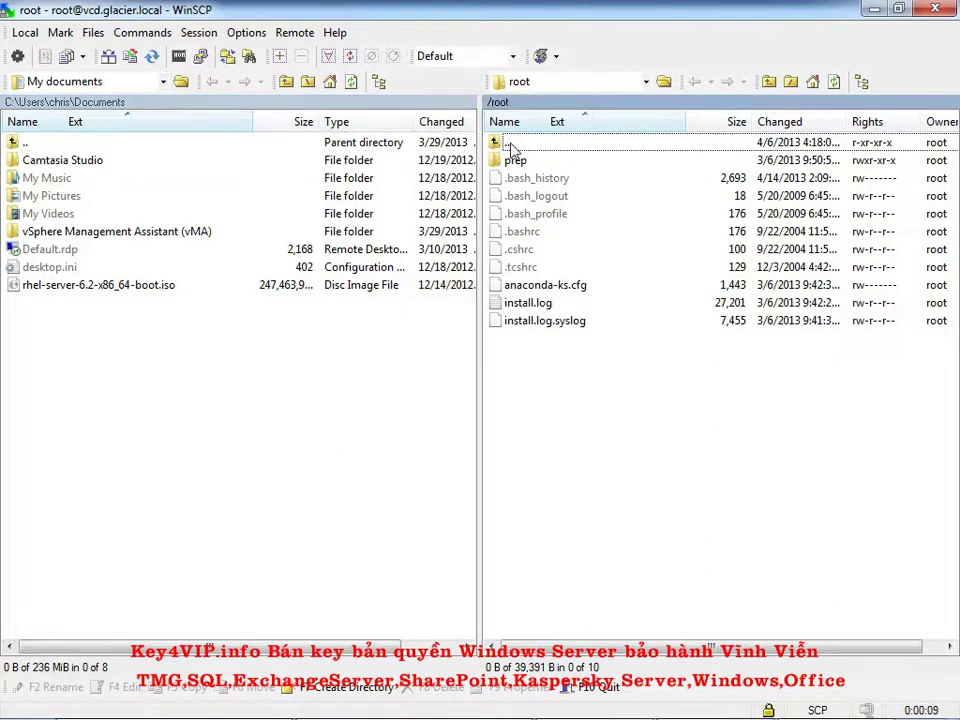
pyautogui.doubleClick(511, 148)
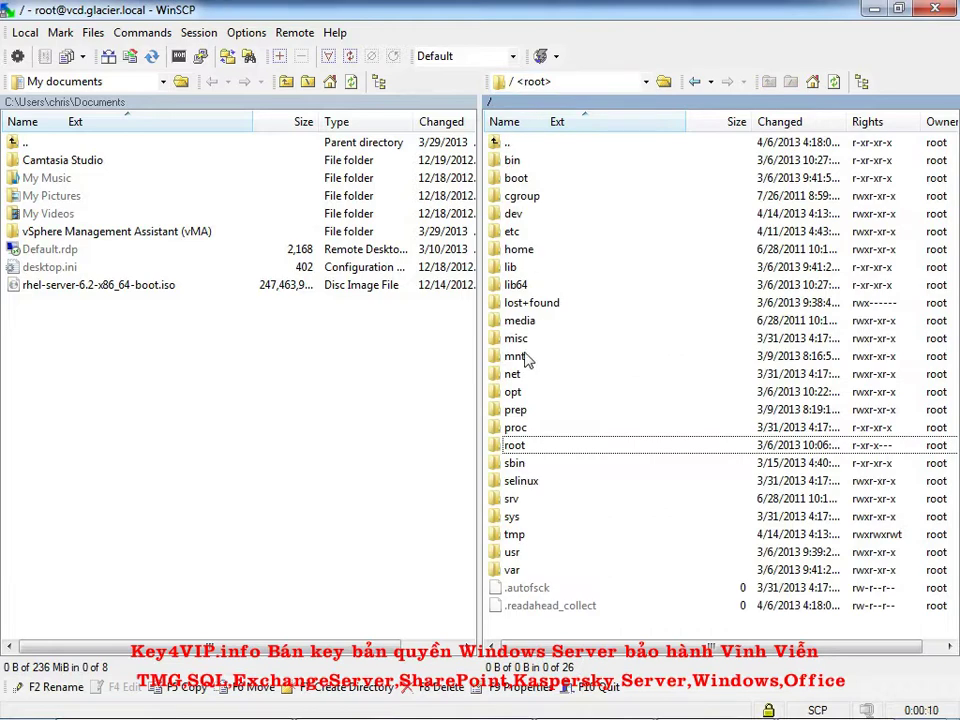
pyautogui.doubleClick(513, 410)
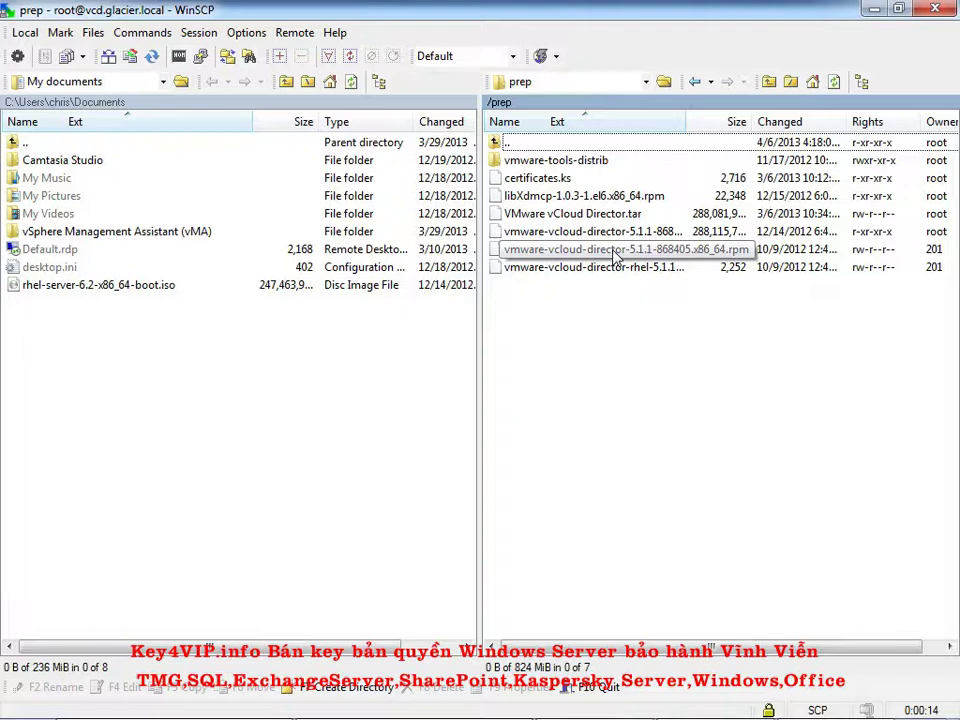
pyautogui.moveTo(689, 121); pyautogui.dragTo(785, 121)
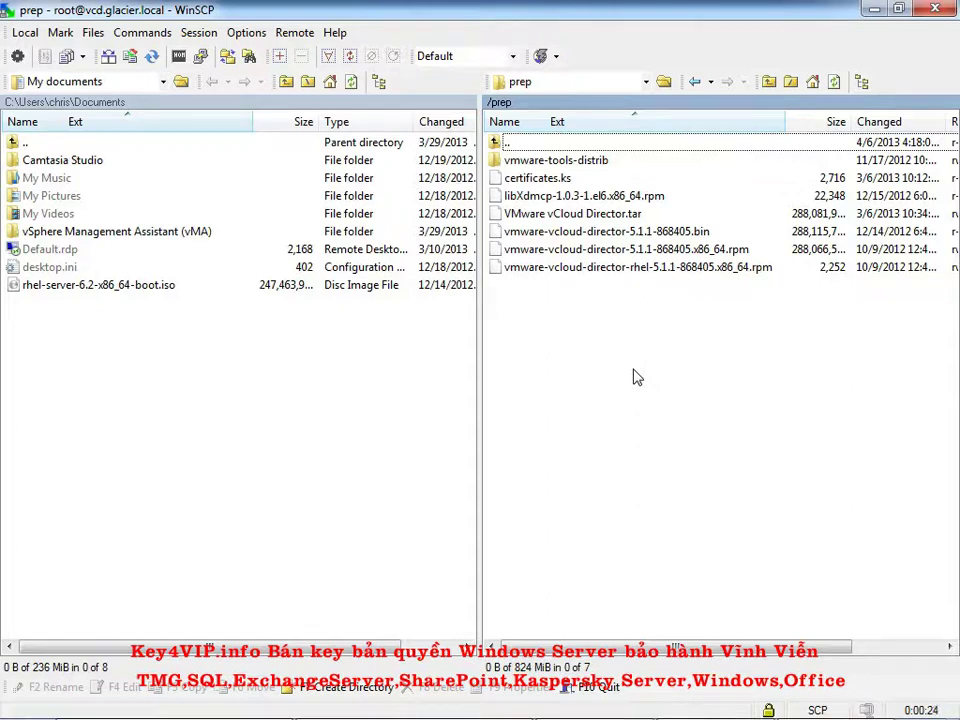
pyautogui.press('Down')
pyautogui.press('Down')
pyautogui.press('Down')
pyautogui.press('Down')
pyautogui.press('Down')
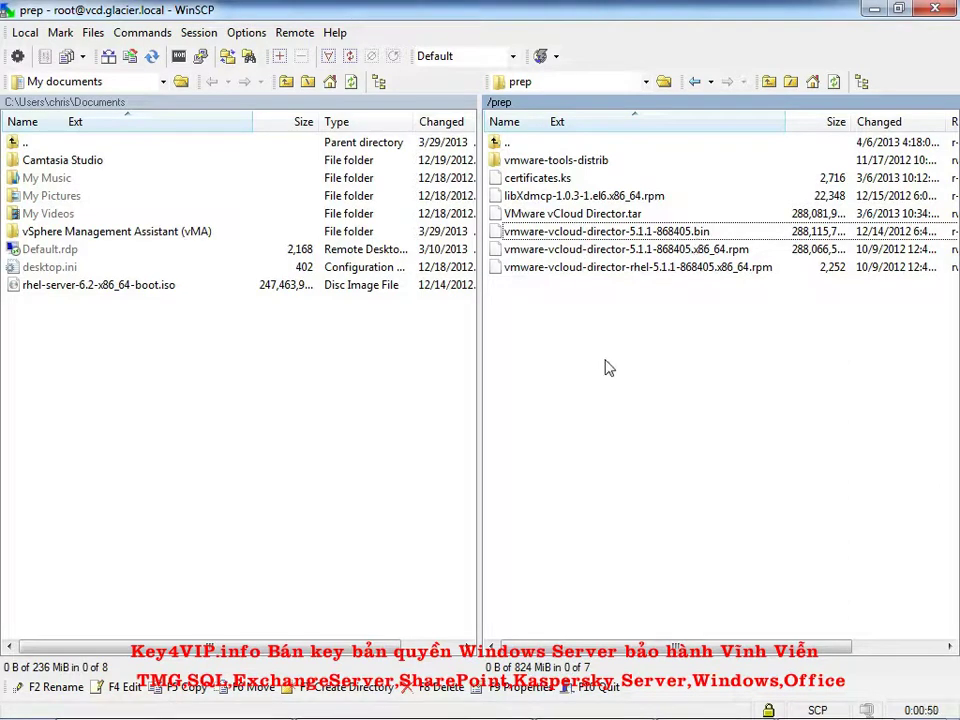
pyautogui.click(376, 374)
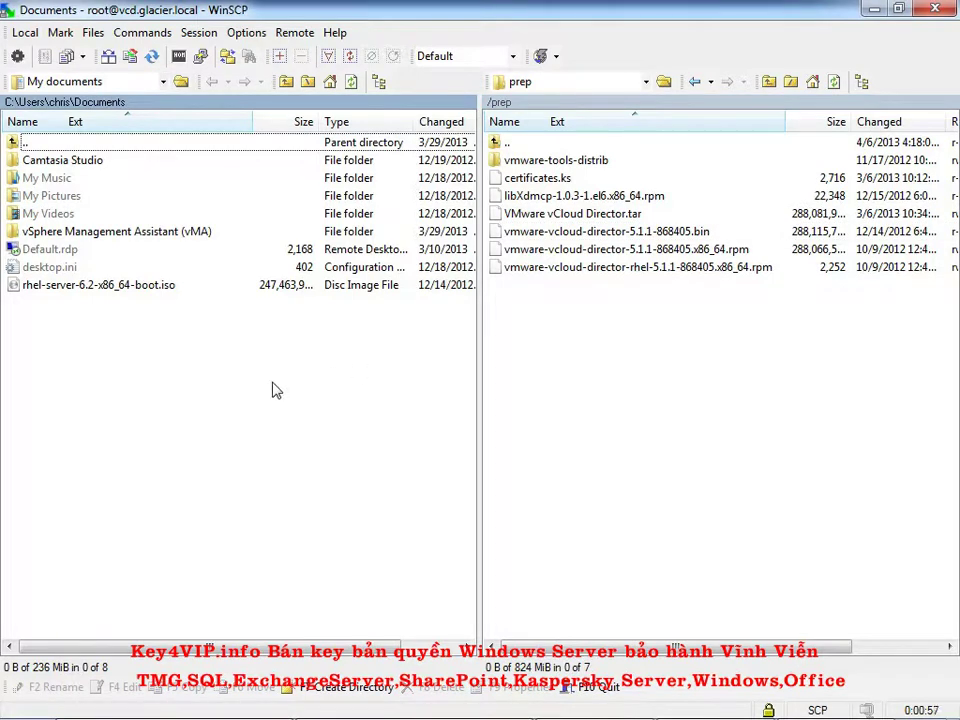
# Switch the local panel from Documents to the home folder's Downloads.
pyautogui.click(115, 81)
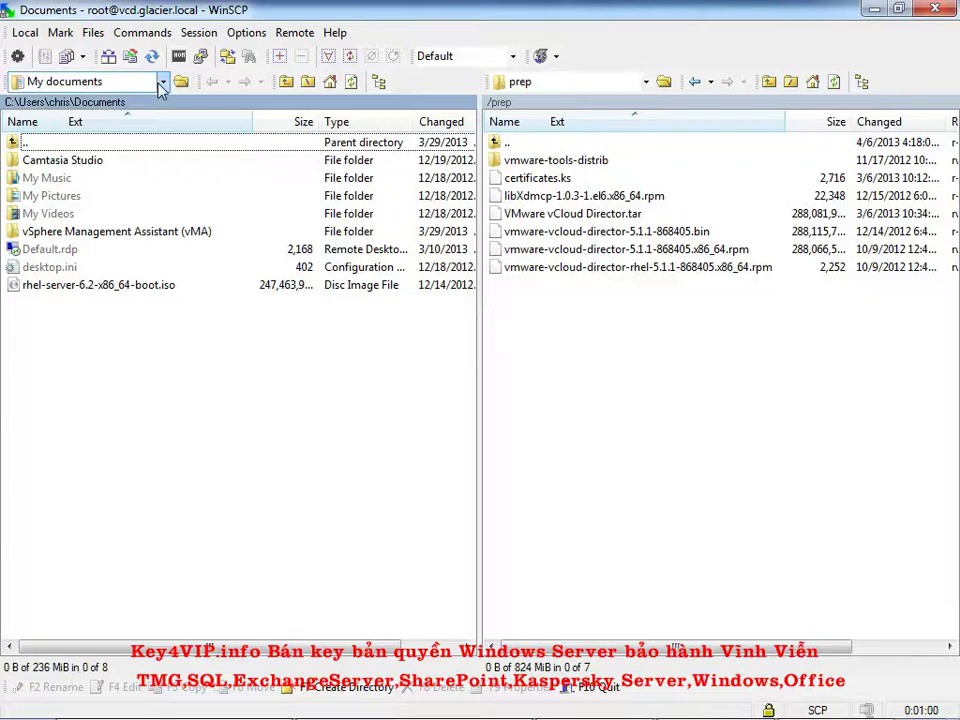
pyautogui.click(216, 354)
pyautogui.click(285, 81)
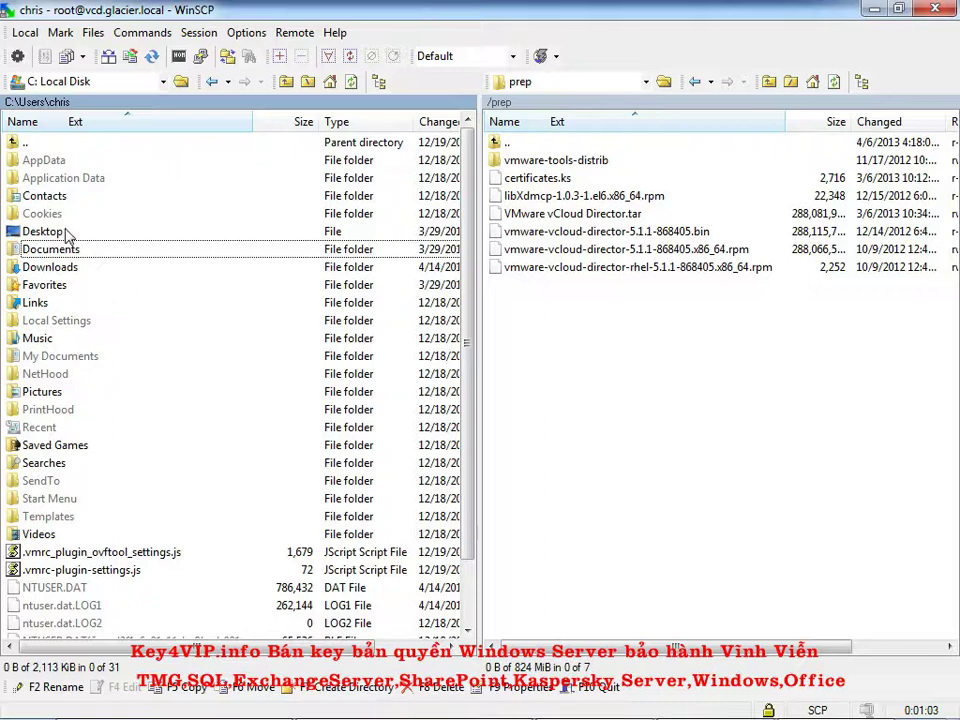
pyautogui.doubleClick(45, 267)
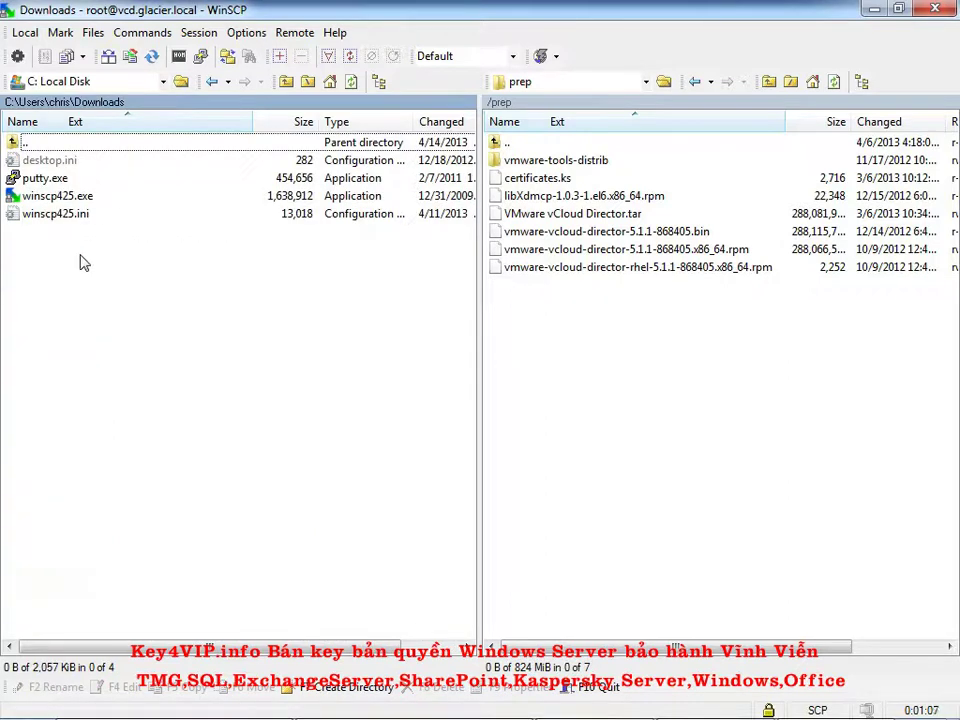
# Start copying winscp425.ini to the remote /prep folder, then cancel the copy.
pyautogui.moveTo(54, 216); pyautogui.dragTo(541, 320)
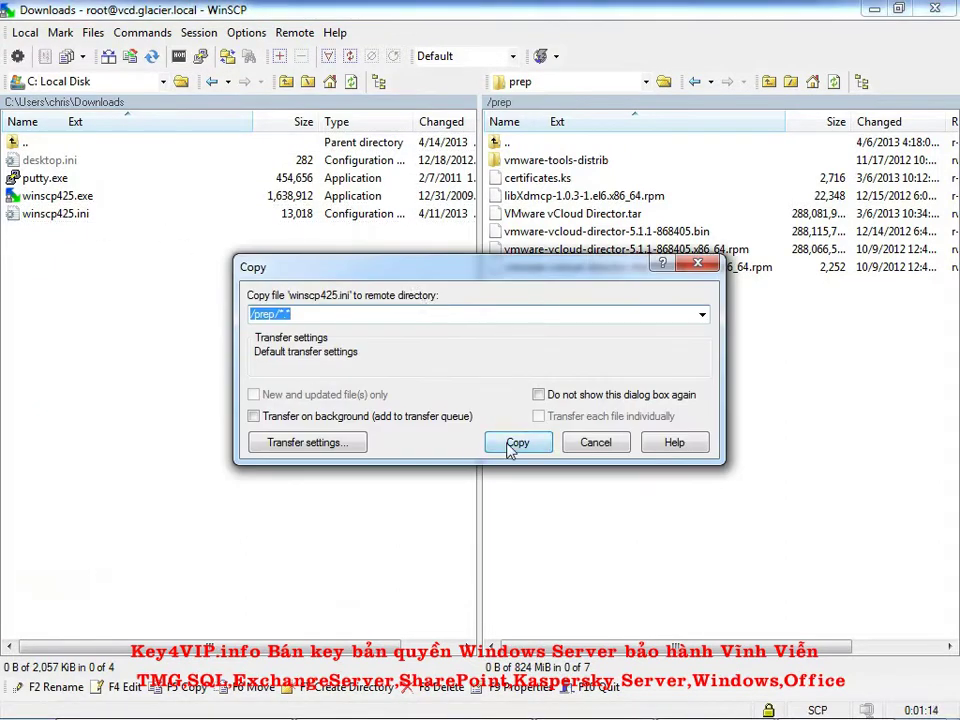
pyautogui.click(596, 442)
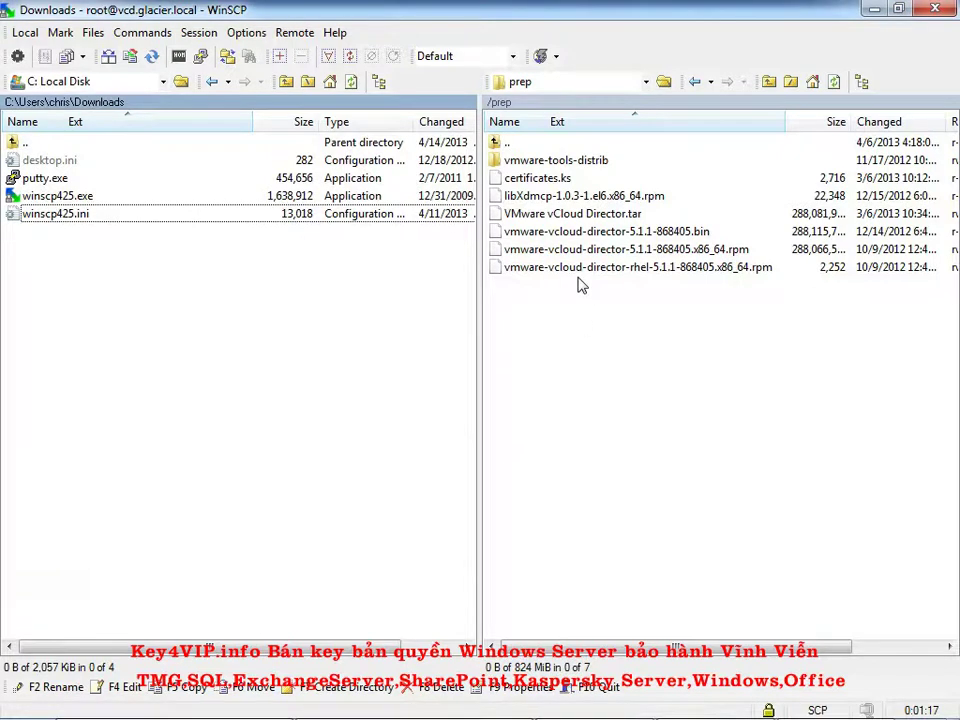
pyautogui.click(570, 388)
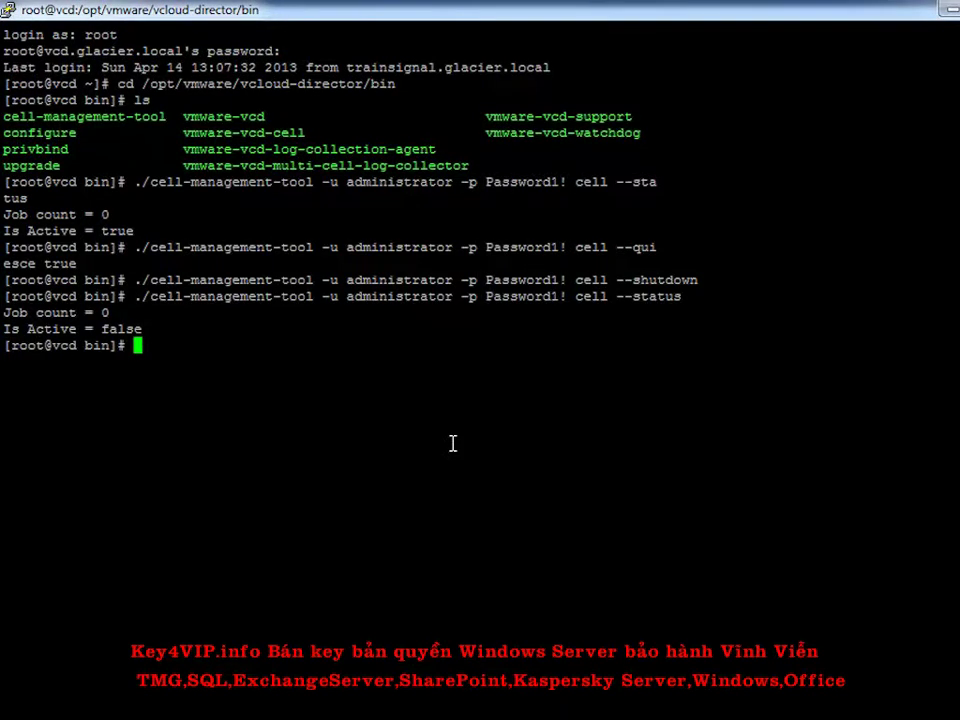
# In the root shell, change to /prep and list its files with ls.
pyautogui.write('cd /prep')
pyautogui.press('Return')
pyautogui.write('ls')
pyautogui.press('Return')
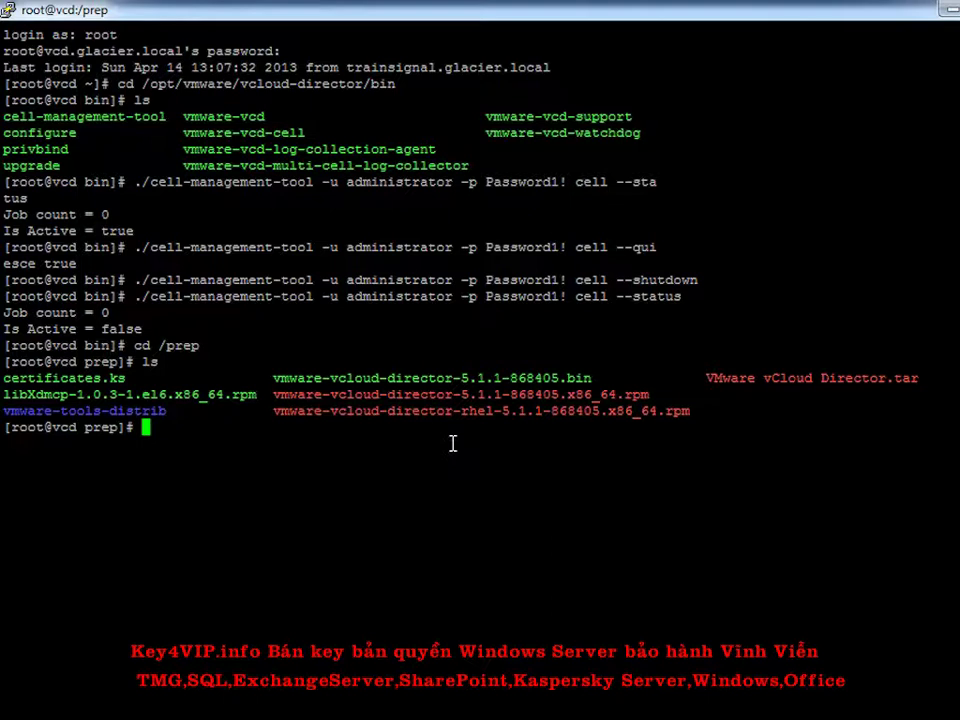
pyautogui.moveTo(274, 378); pyautogui.dragTo(592, 378)
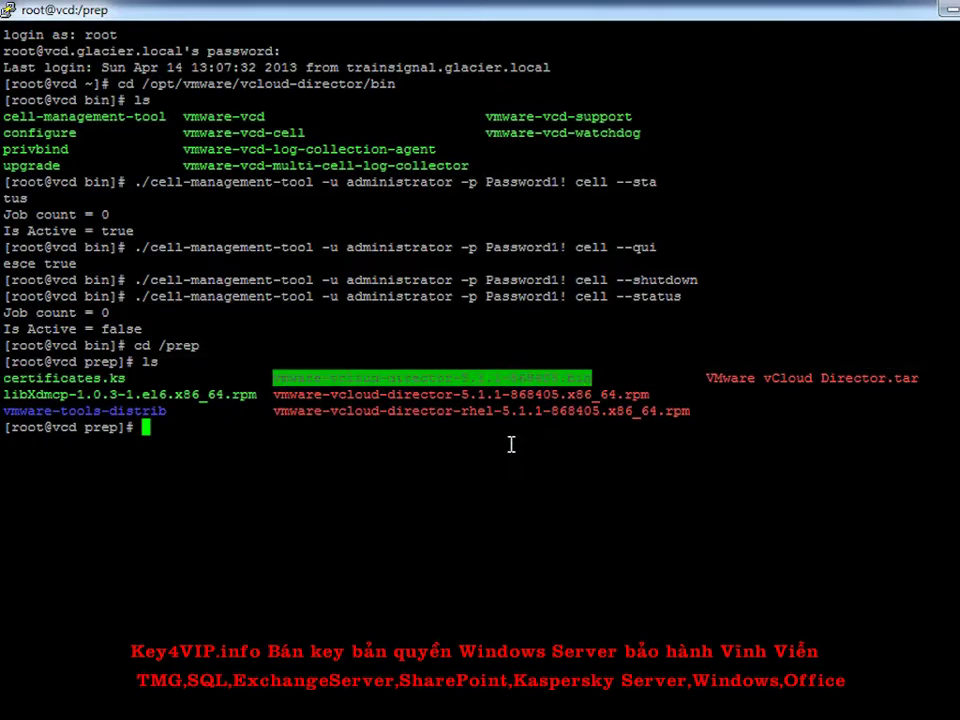
pyautogui.click(403, 437)
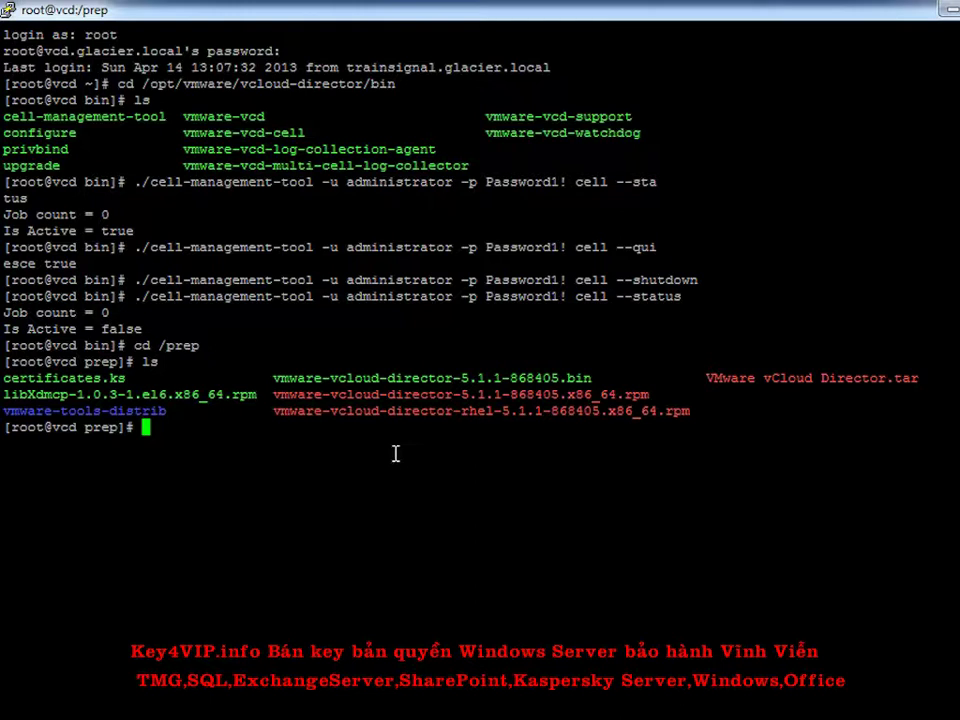
# Run chmod u+x on vmware-vcloud-director-5.1.1-868405.bin, completing the name with Tab.
pyautogui.write('chmod u+x')
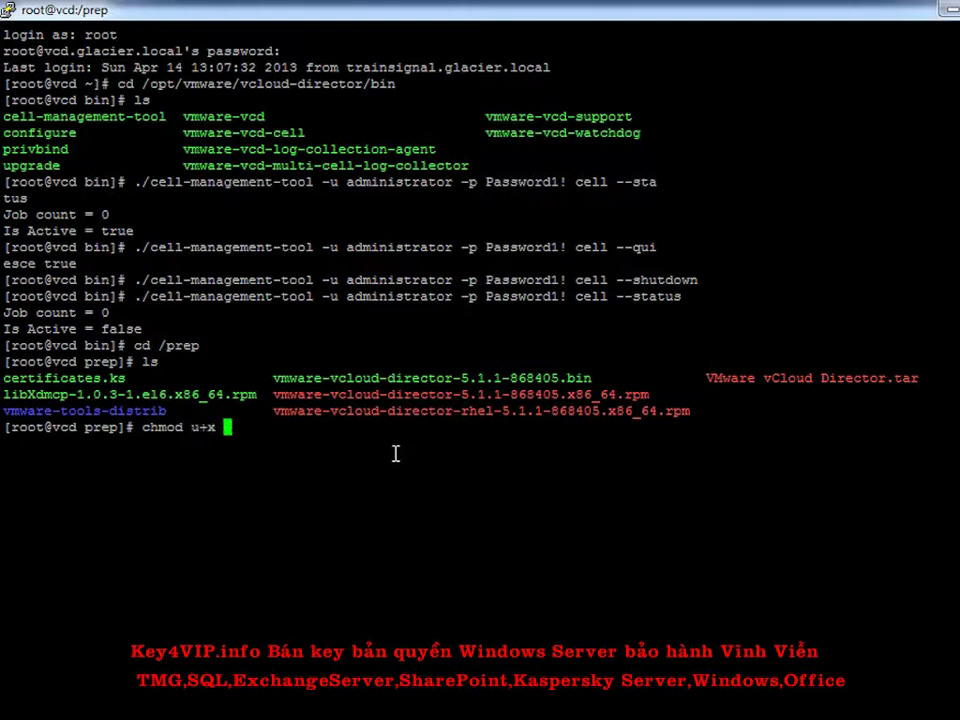
pyautogui.write(' vmware-vcloud-director.5.1.1')
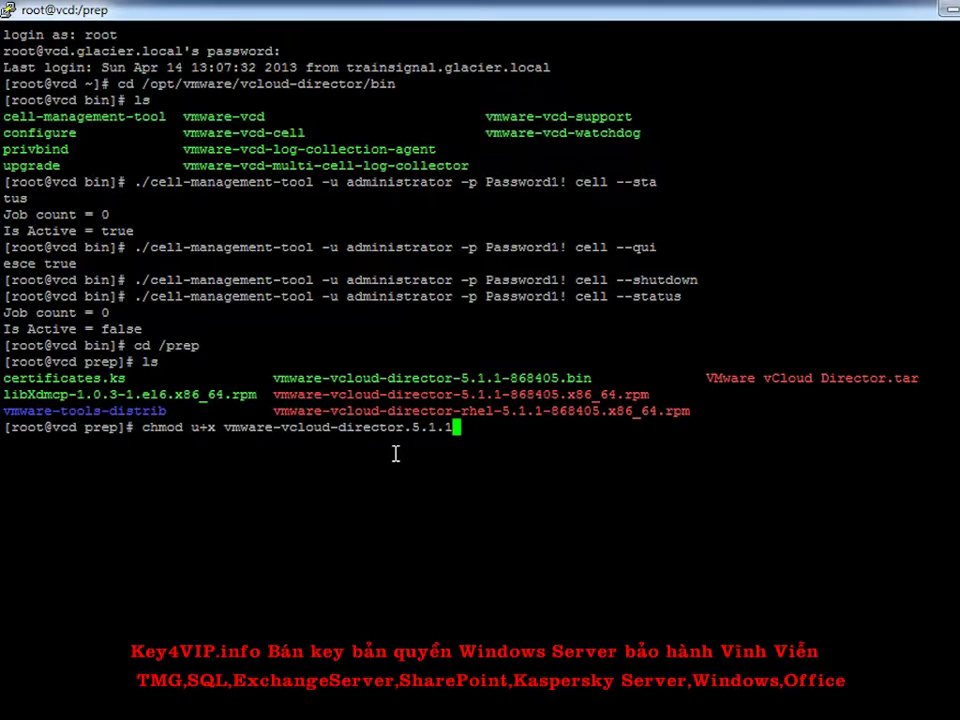
pyautogui.press('BackSpace')
pyautogui.press('BackSpace')
pyautogui.press('BackSpace')
pyautogui.press('BackSpace')
pyautogui.press('BackSpace')
pyautogui.press('BackSpace')
pyautogui.write('-')
pyautogui.press('Tab')
pyautogui.press('Tab')
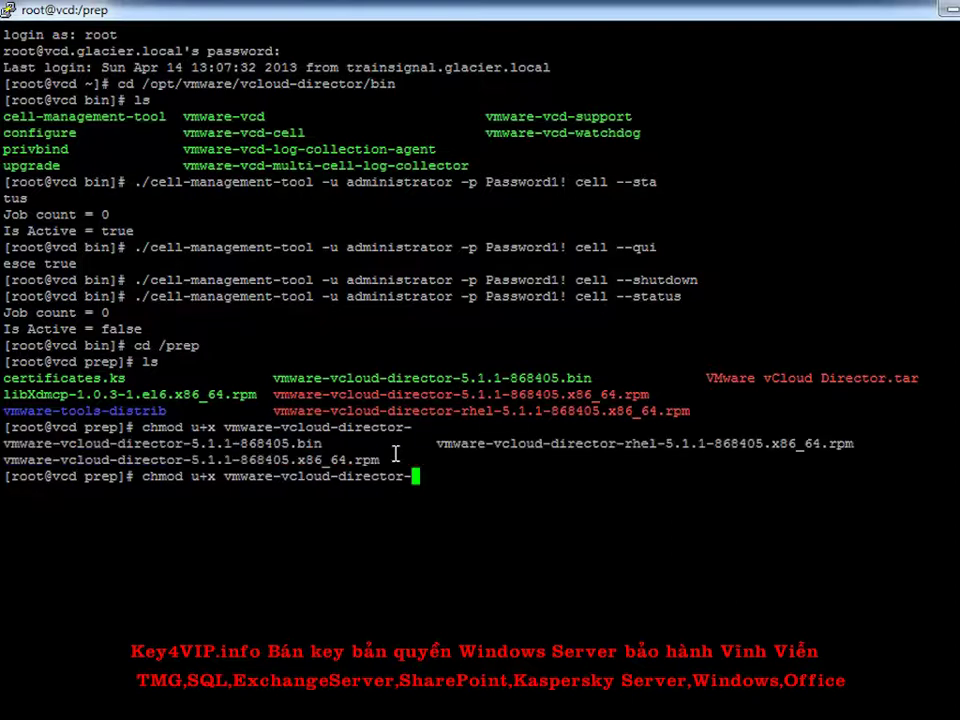
pyautogui.write('5.1.1-8')
pyautogui.press('Tab')
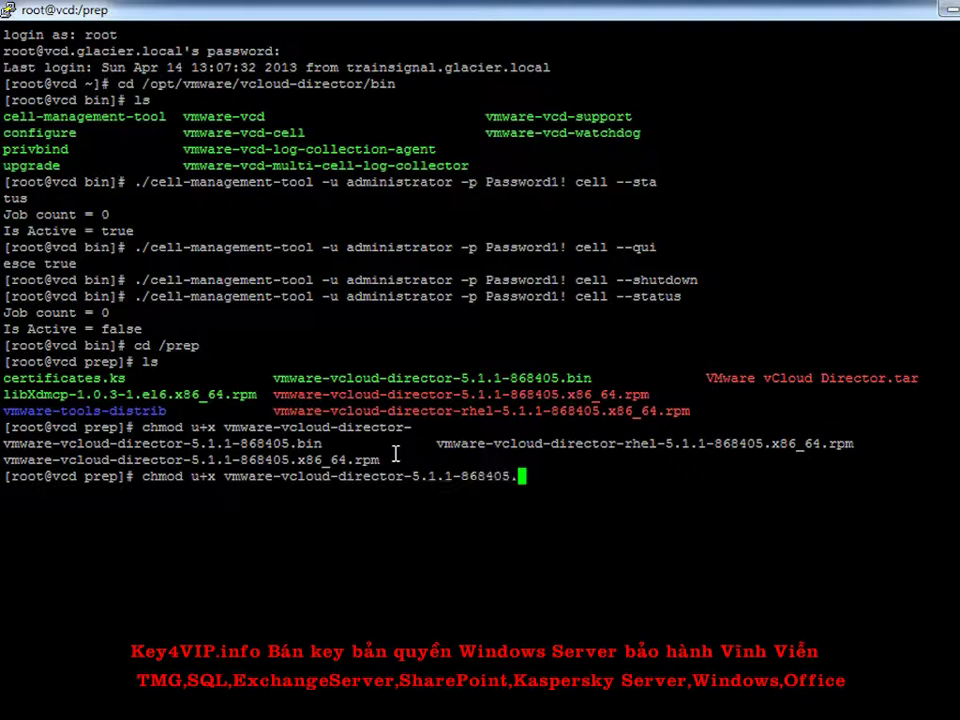
pyautogui.write('bin')
pyautogui.press('Return')
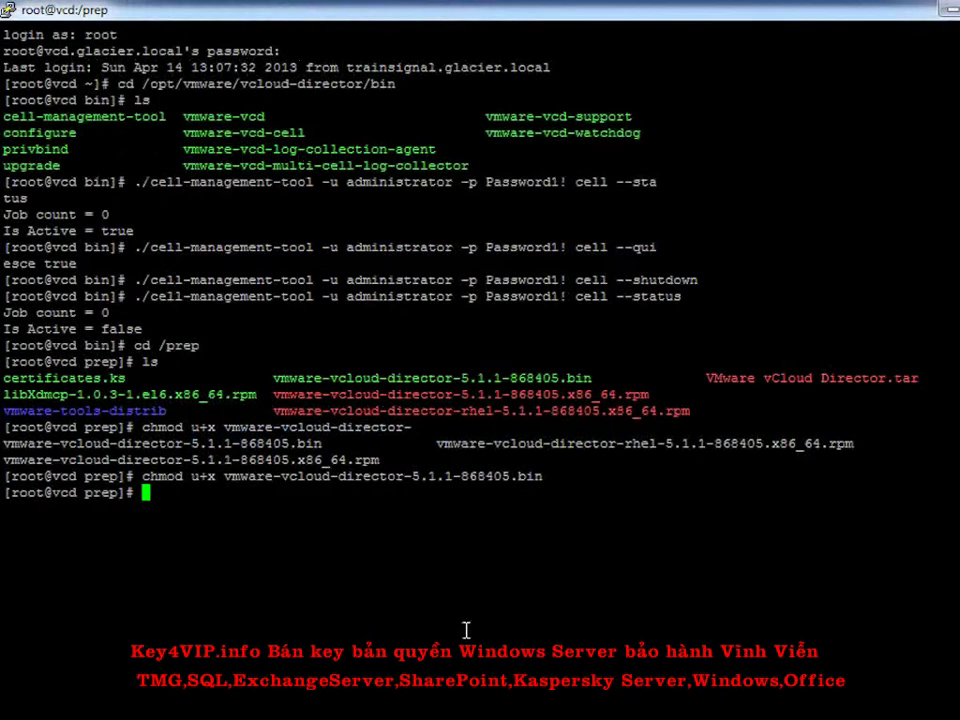
# Launch the installer as ./vmware-vcloud-director-5.1.1-868405.bin, pasting the copied file name.
pyautogui.write('./')
pyautogui.moveTo(225, 480); pyautogui.dragTo(541, 481)
pyautogui.hotkey('ctrl', 'c')
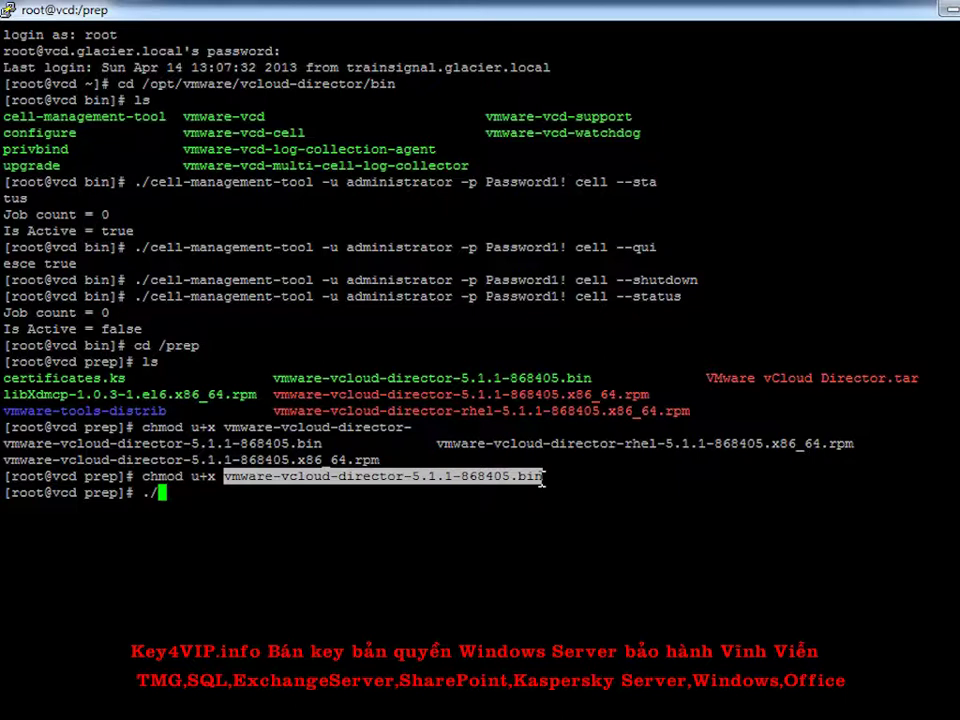
pyautogui.click(442, 534)
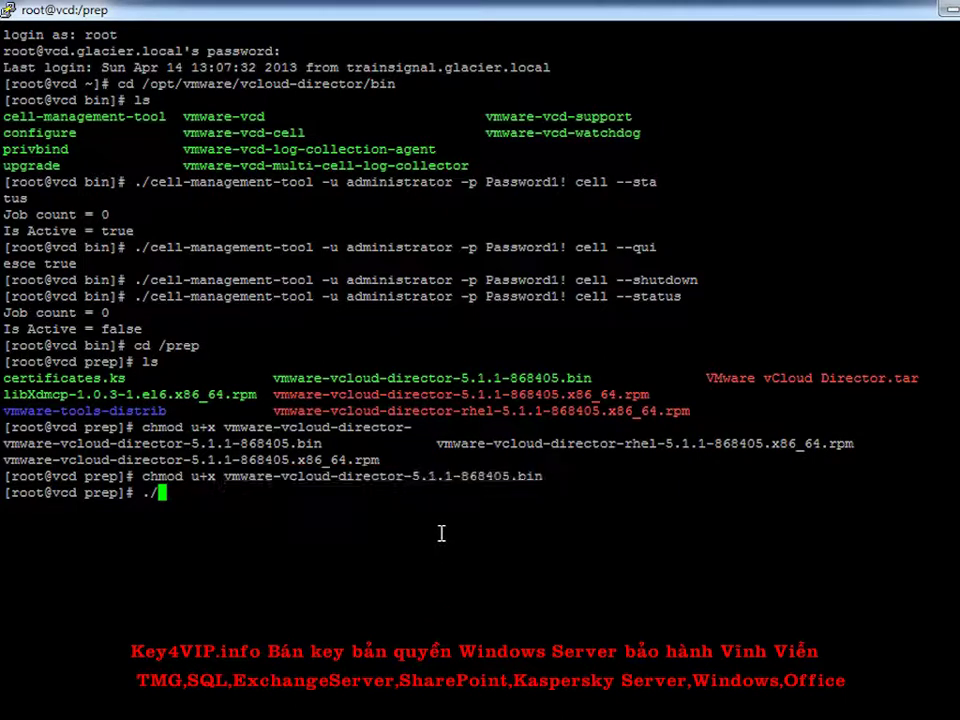
pyautogui.rightClick(205, 496)
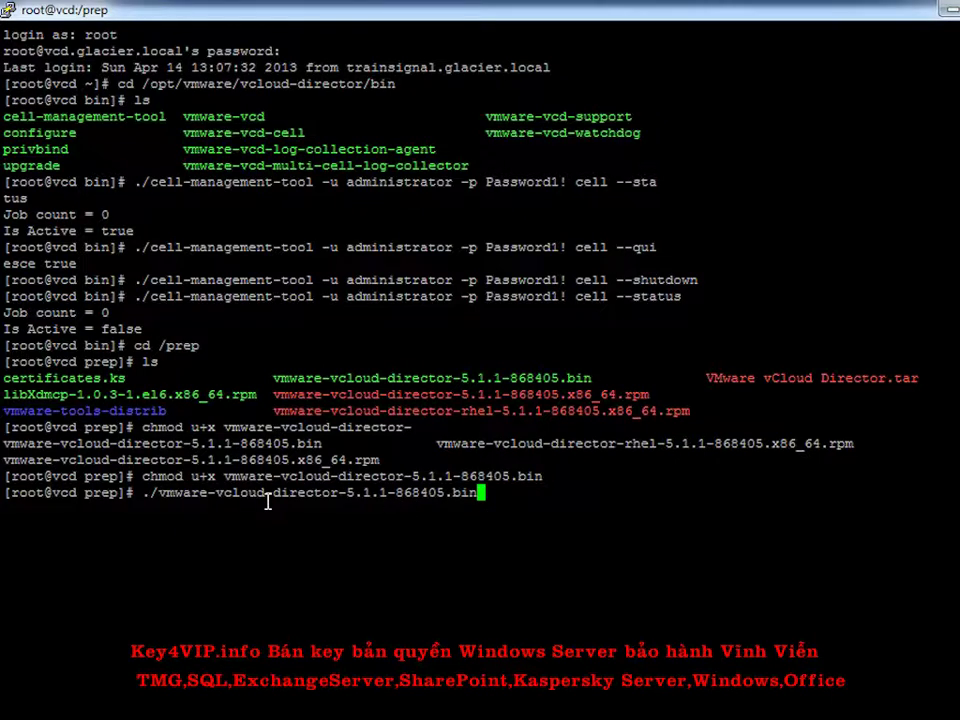
pyautogui.moveTo(225, 476); pyautogui.dragTo(541, 479)
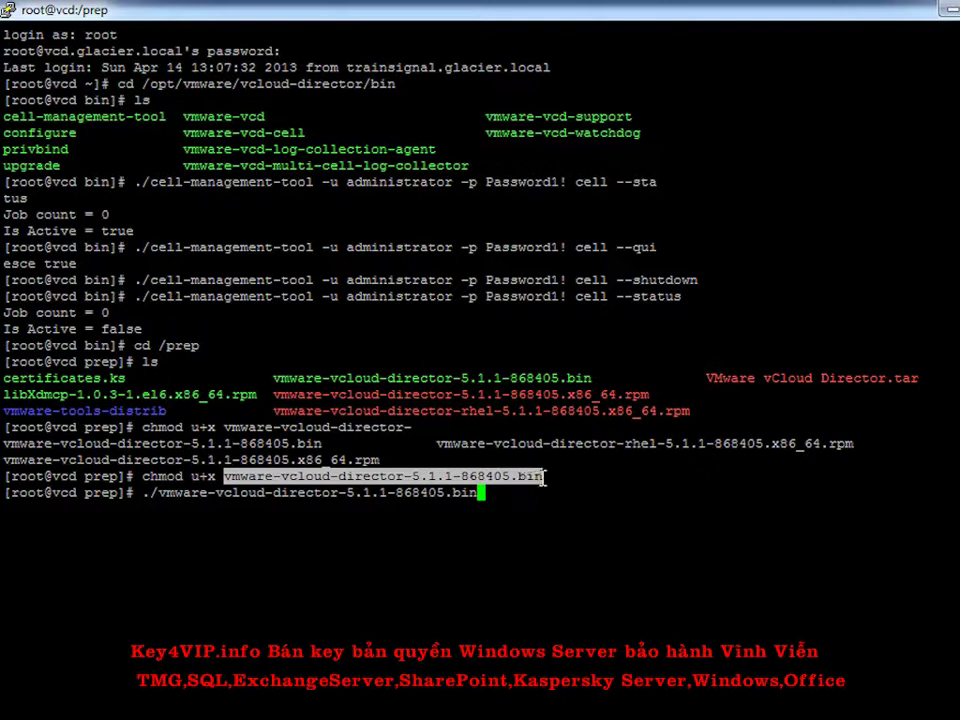
pyautogui.click(485, 508)
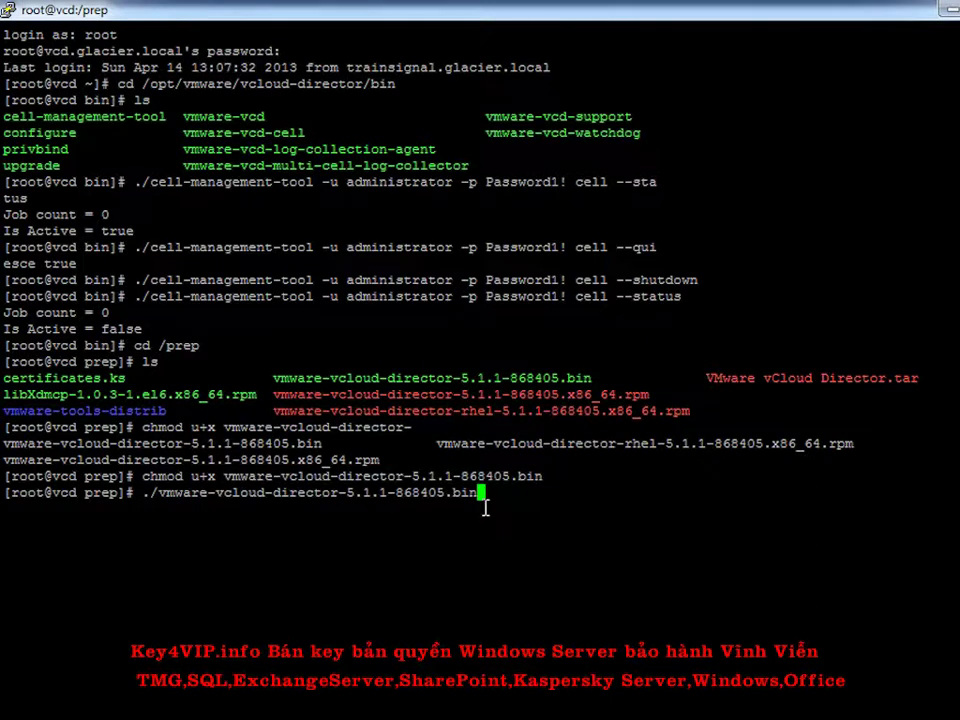
pyautogui.press('Return')
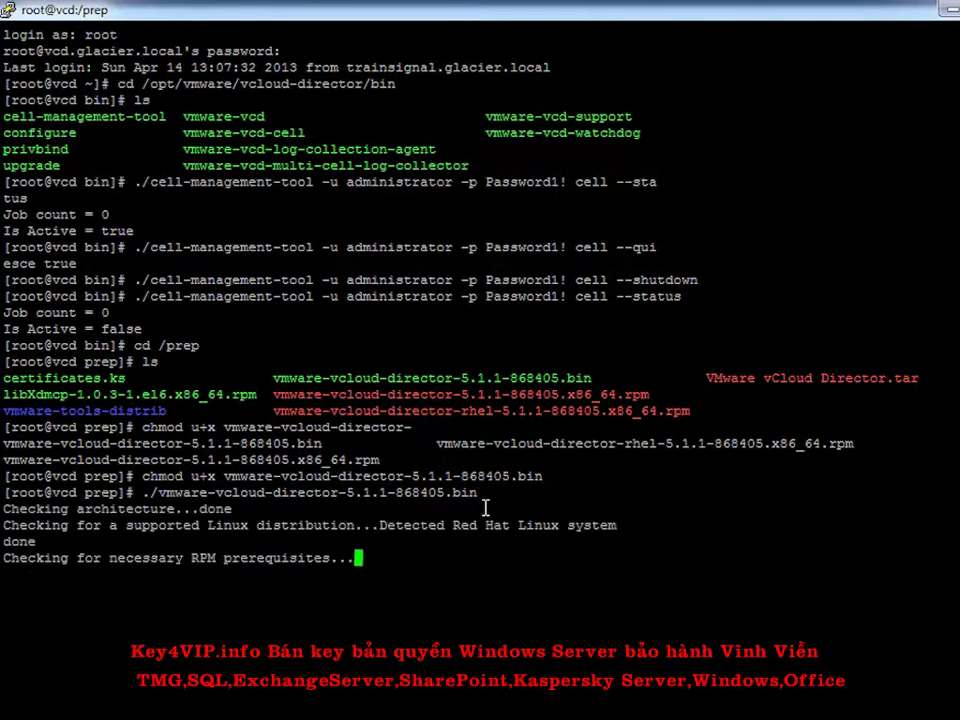
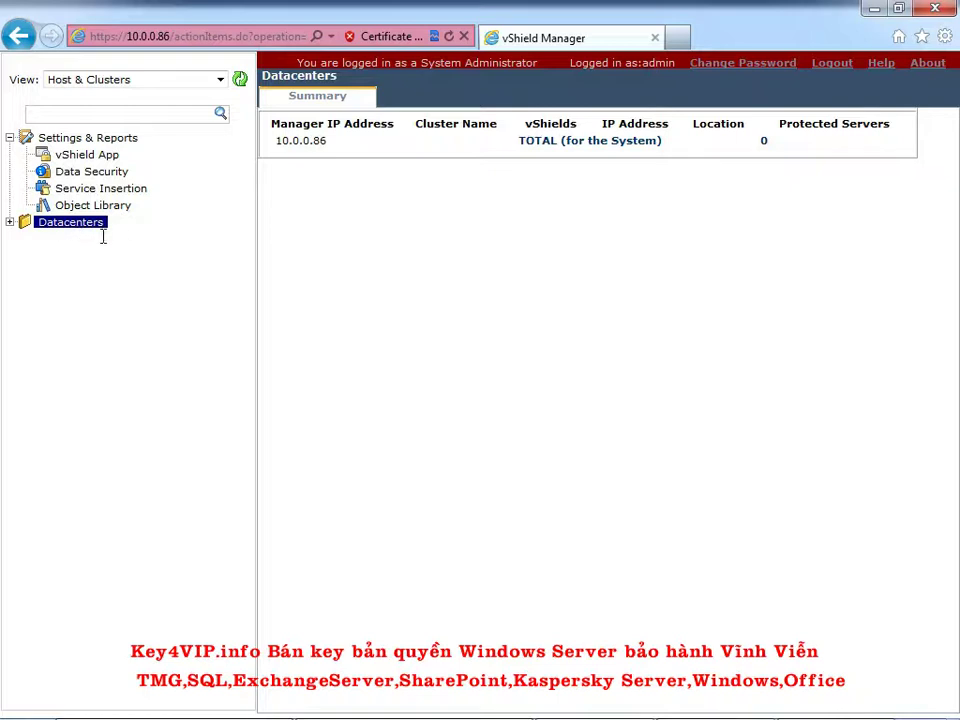
# Open the Upload Upgrade Bundle form under Settings & Reports > Updates, cancelling the file picker unchosen.
pyautogui.click(64, 142)
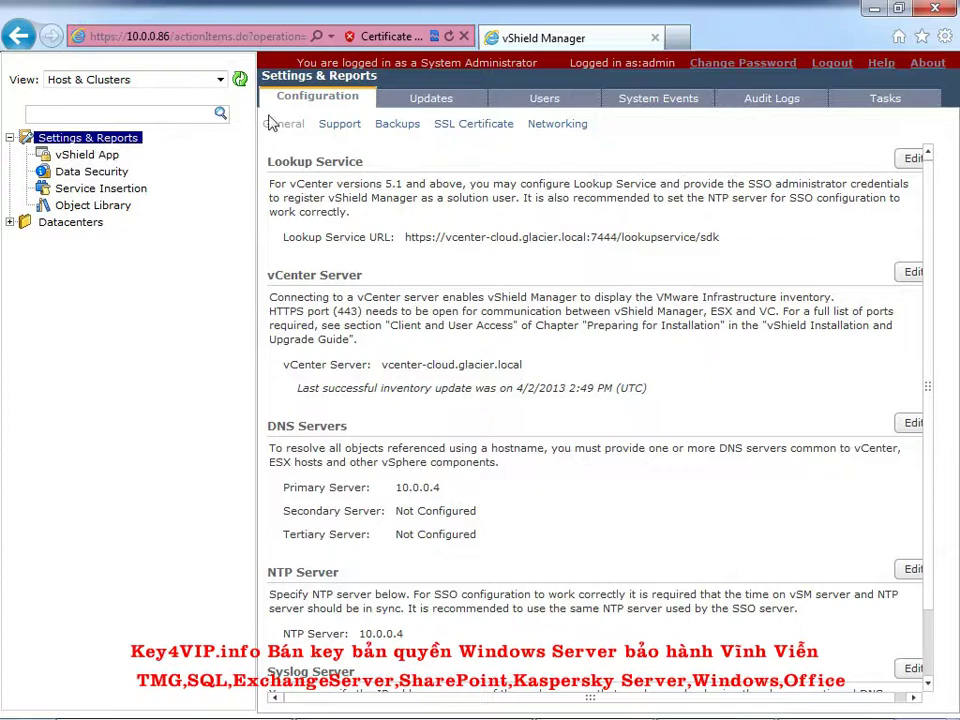
pyautogui.click(429, 100)
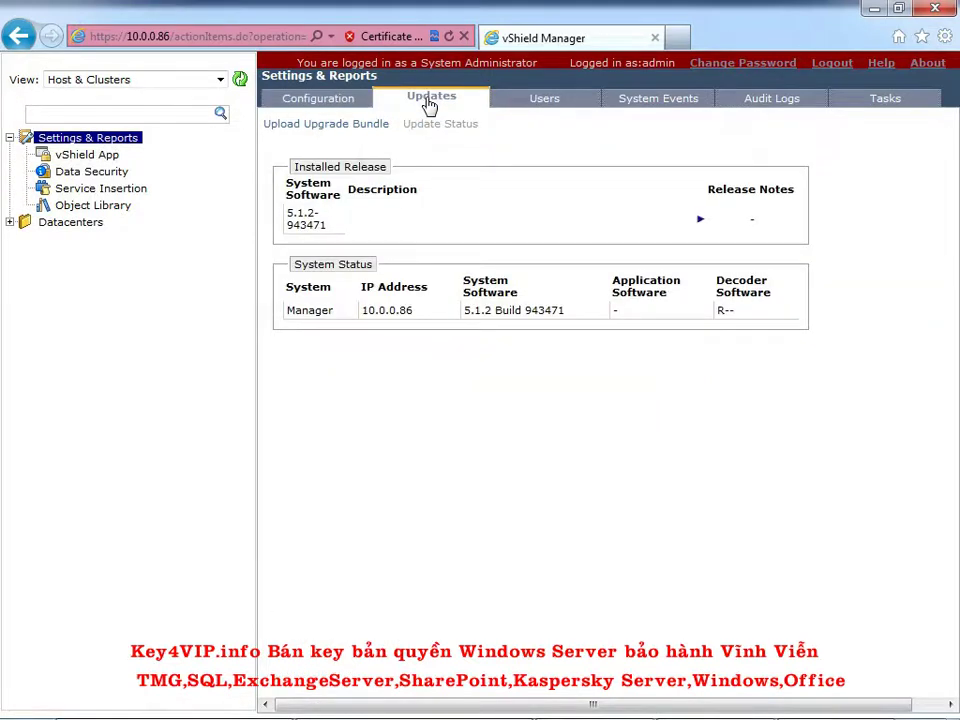
pyautogui.click(349, 130)
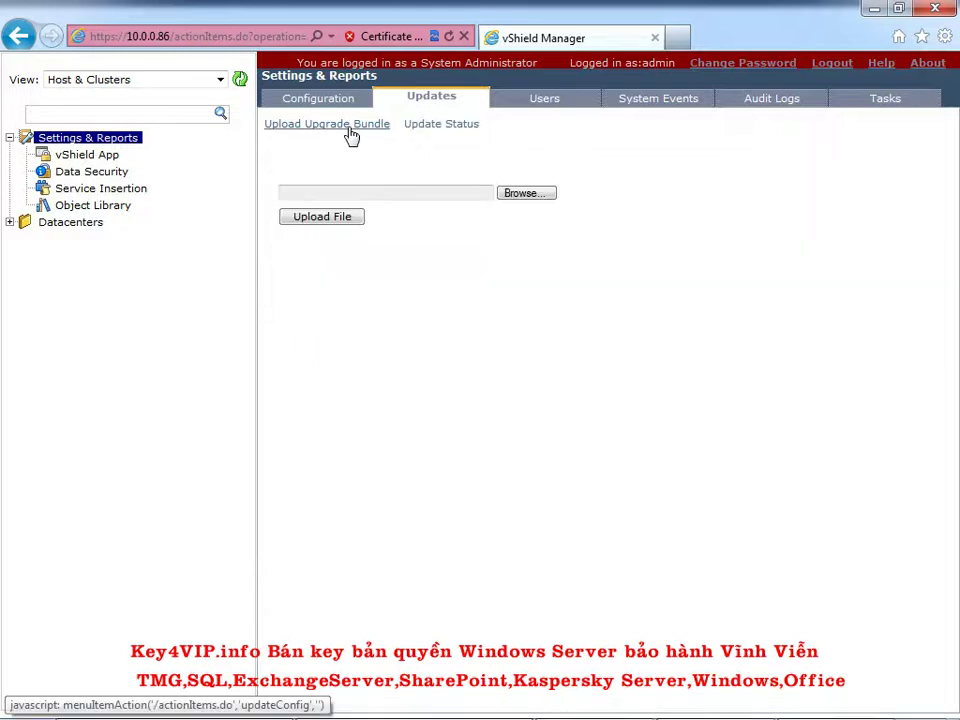
pyautogui.click(512, 196)
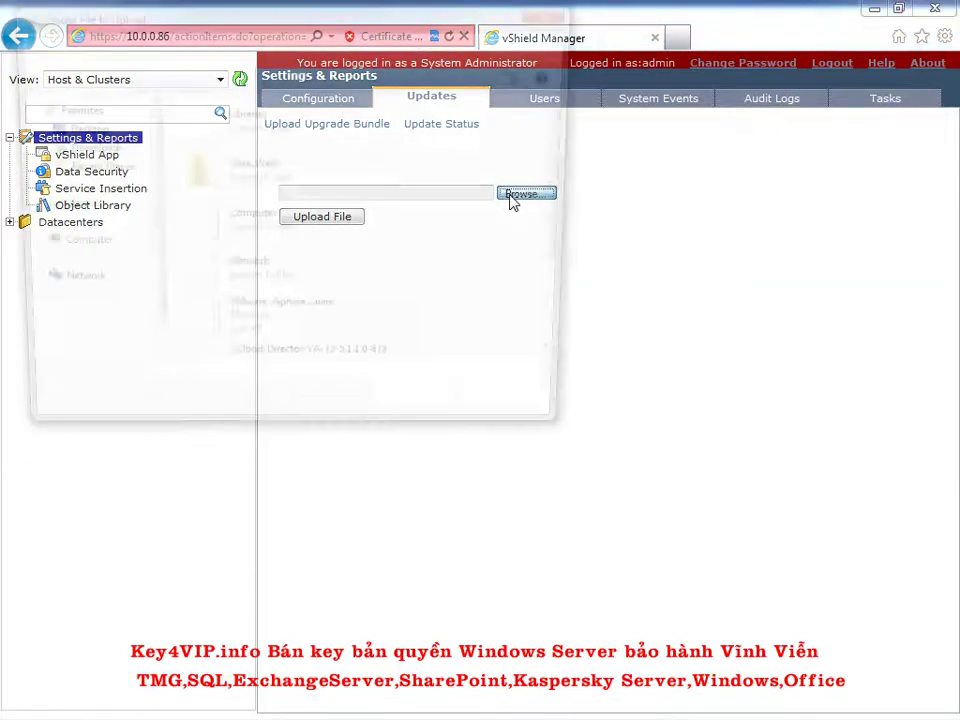
pyautogui.moveTo(572, 190); pyautogui.dragTo(566, 332)
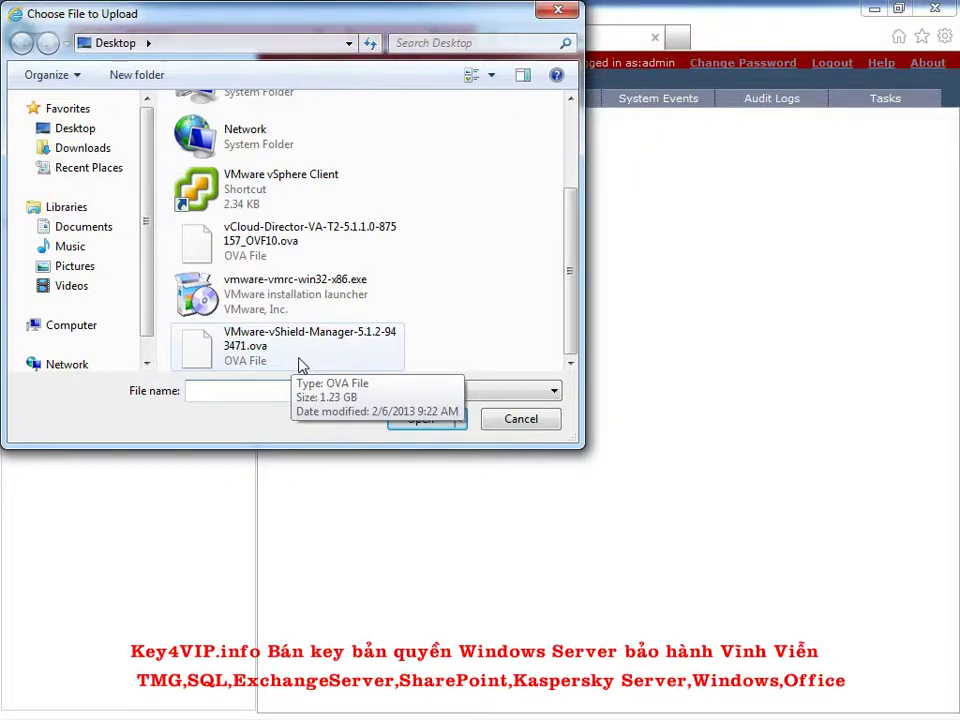
pyautogui.click(514, 421)
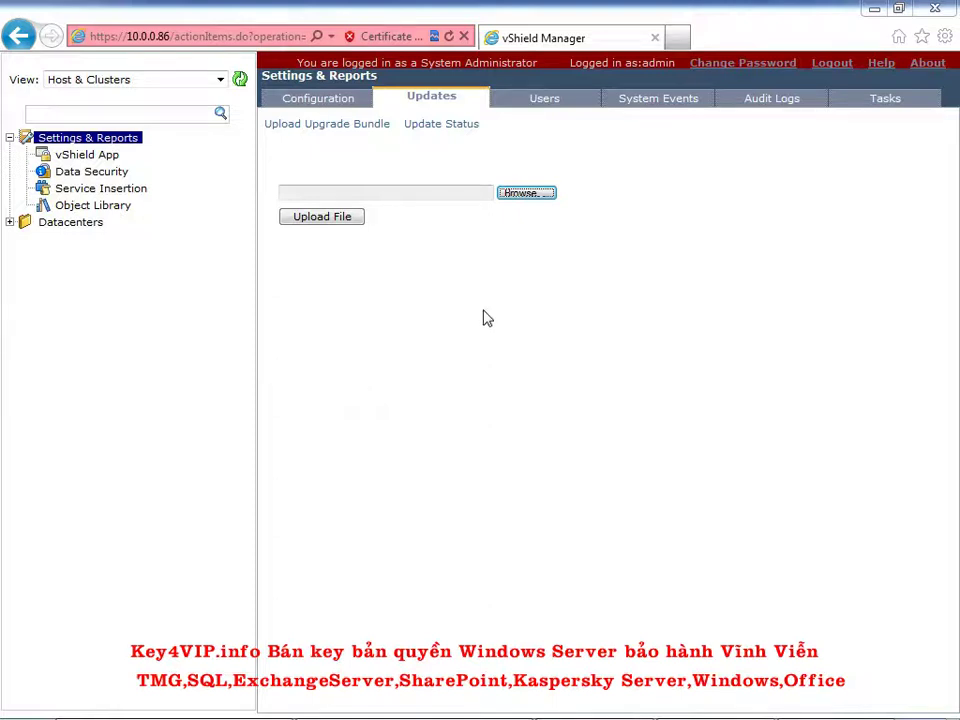
# Show Update Status and confirm the System Software version reads 5.1.2 Build 943471.
pyautogui.click(432, 126)
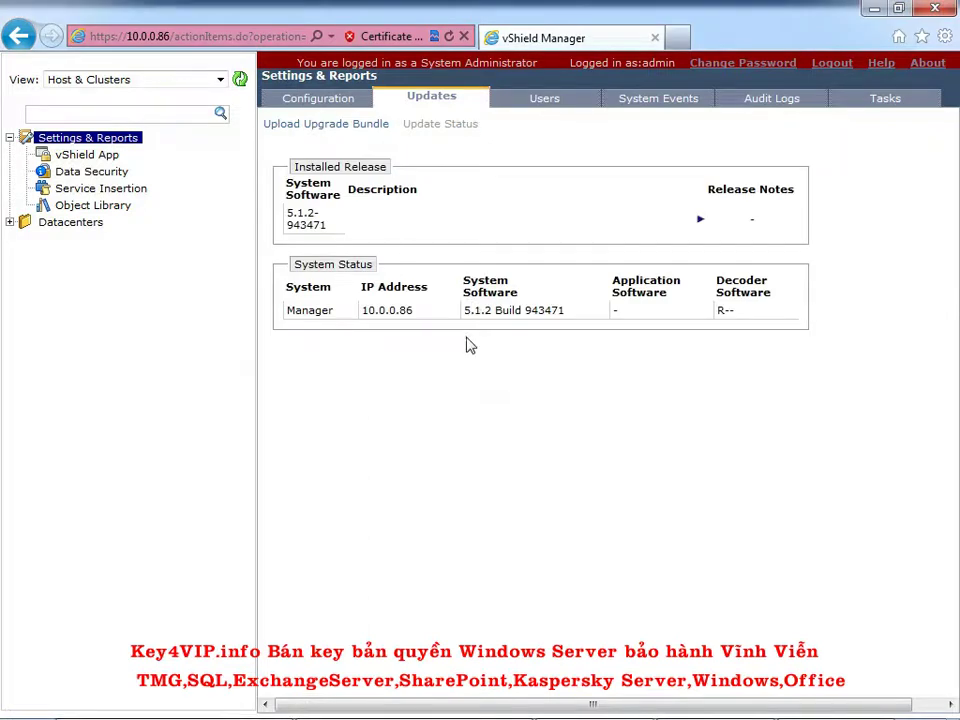
pyautogui.moveTo(465, 317); pyautogui.dragTo(493, 316)
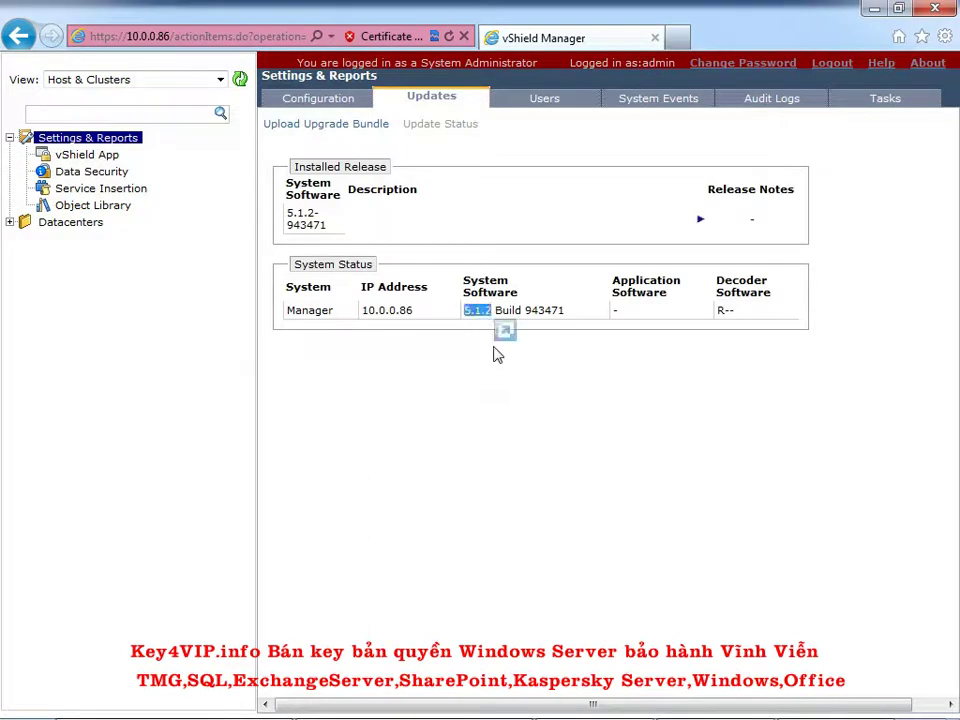
pyautogui.click(455, 365)
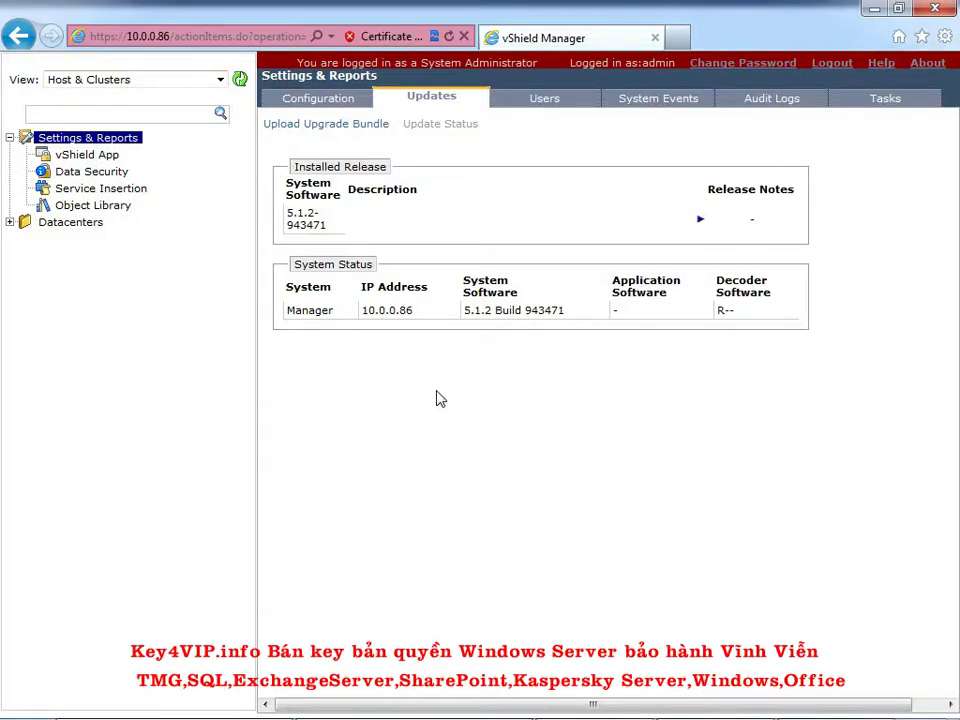
# Load vcd.glacier.local/cloud in a new tab and continue past the certificate warning.
pyautogui.click(677, 38)
pyautogui.write('vcd')
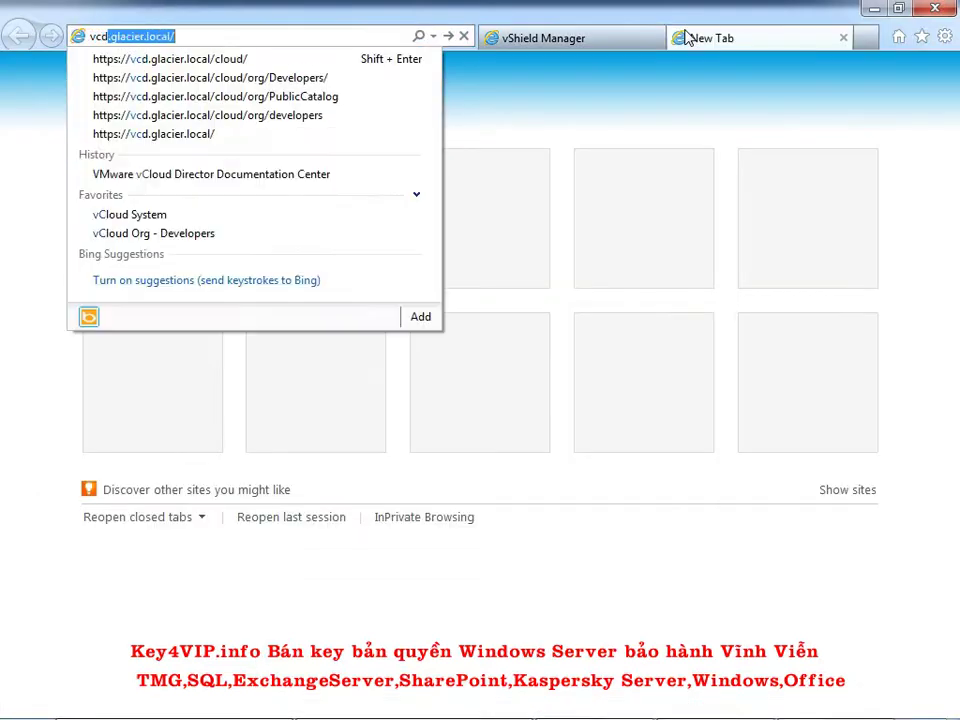
pyautogui.click(146, 60)
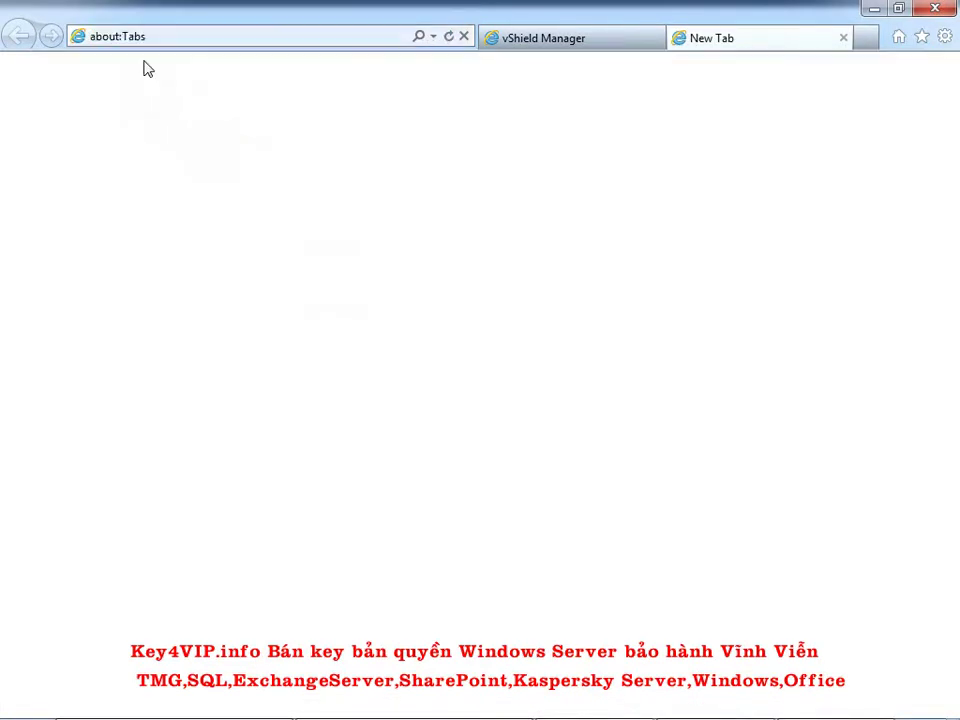
pyautogui.click(228, 292)
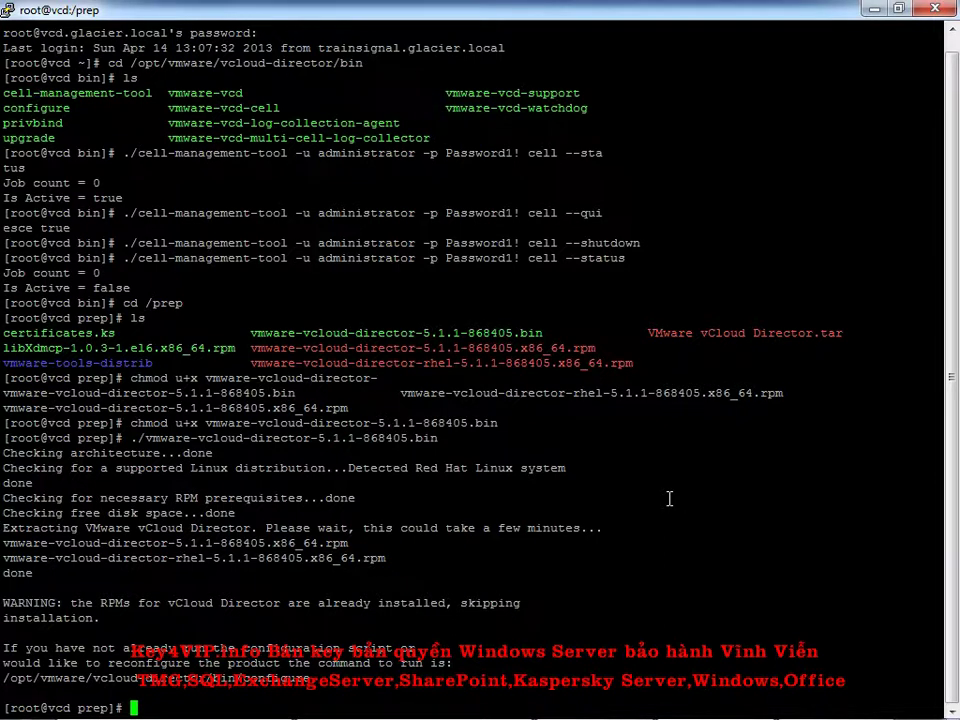
# Return to /opt/vmware/vcloud-director/bin, run cell-management-tool cell --status as administrator (Is Active false), then enter 'service vmware-vcd start'.
pyautogui.press('Up')
pyautogui.press('Up')
pyautogui.press('Up')
pyautogui.press('Up')
pyautogui.press('Up')
pyautogui.press('Up')
pyautogui.press('Up')
pyautogui.press('Up')
pyautogui.press('Up')
pyautogui.press('Up')
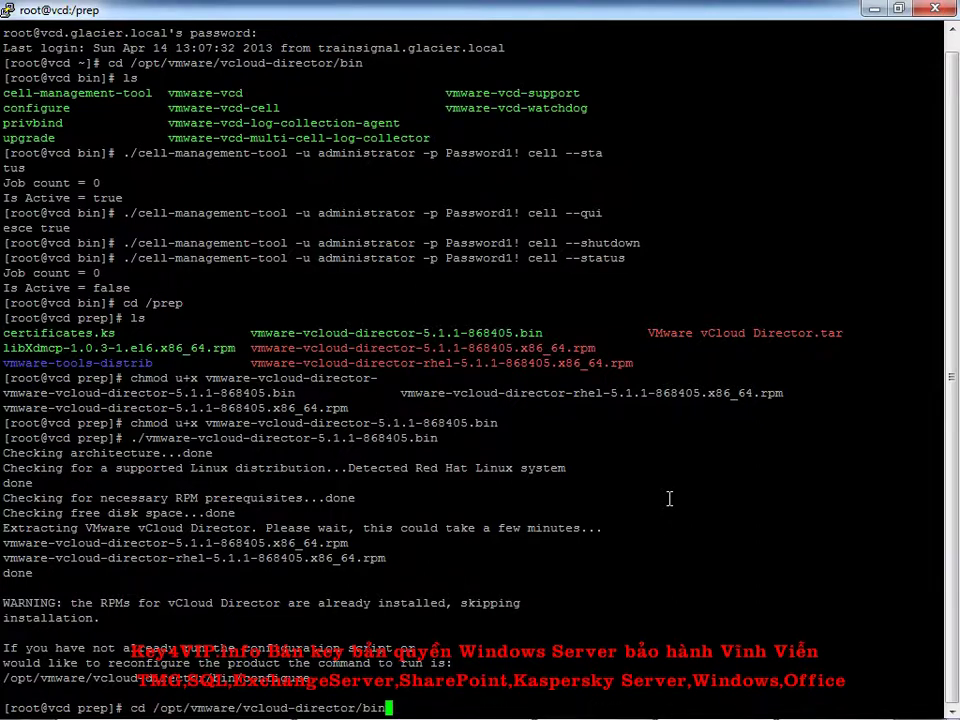
pyautogui.press('Return')
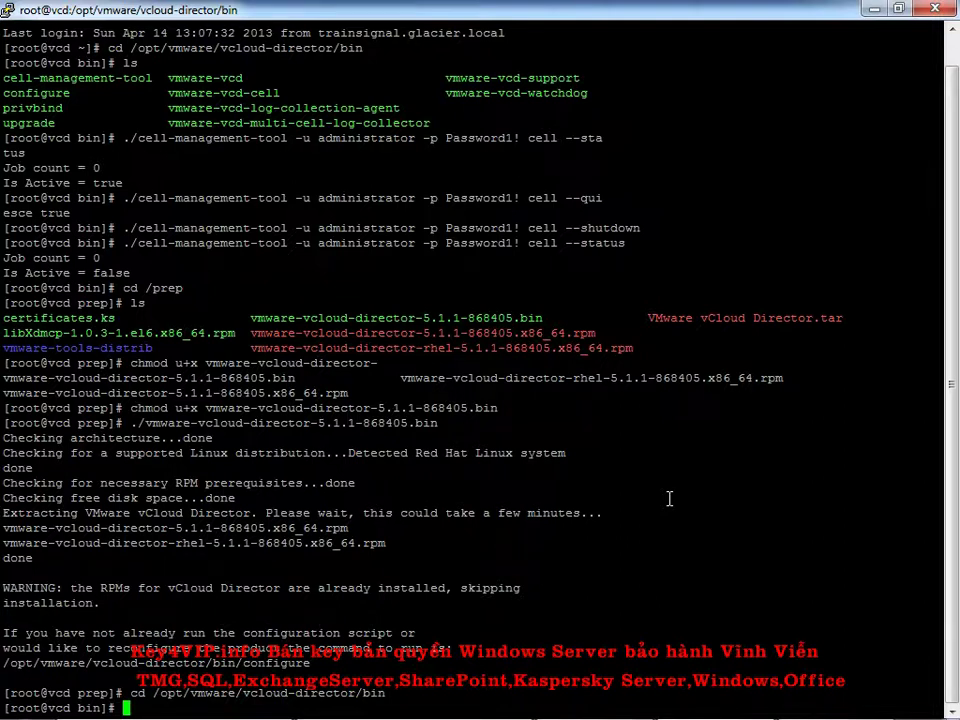
pyautogui.write('./cell')
pyautogui.press('Tab')
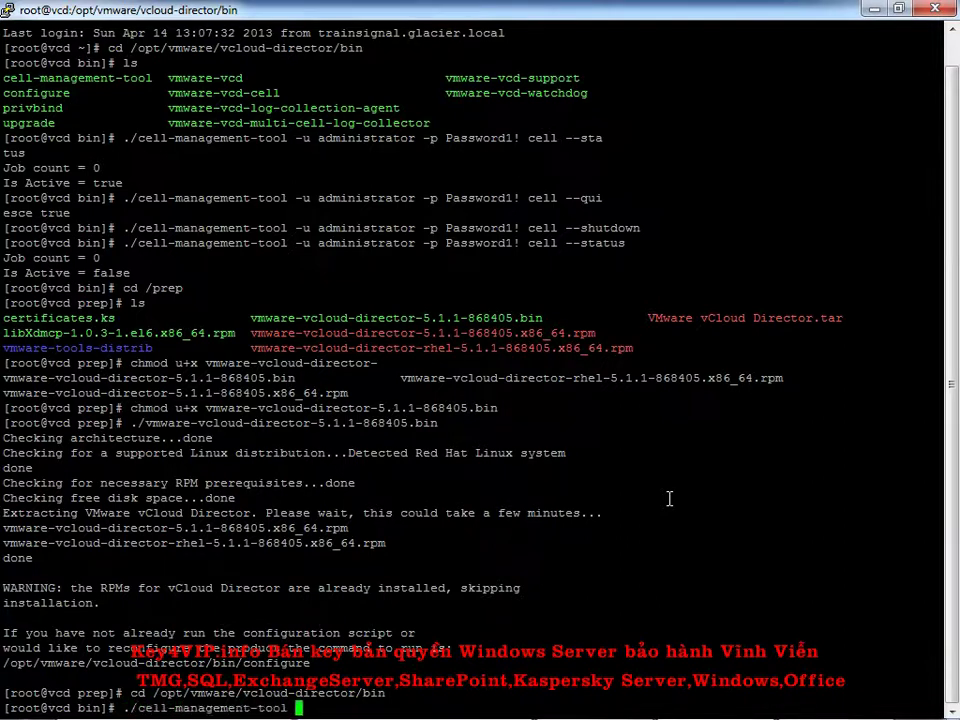
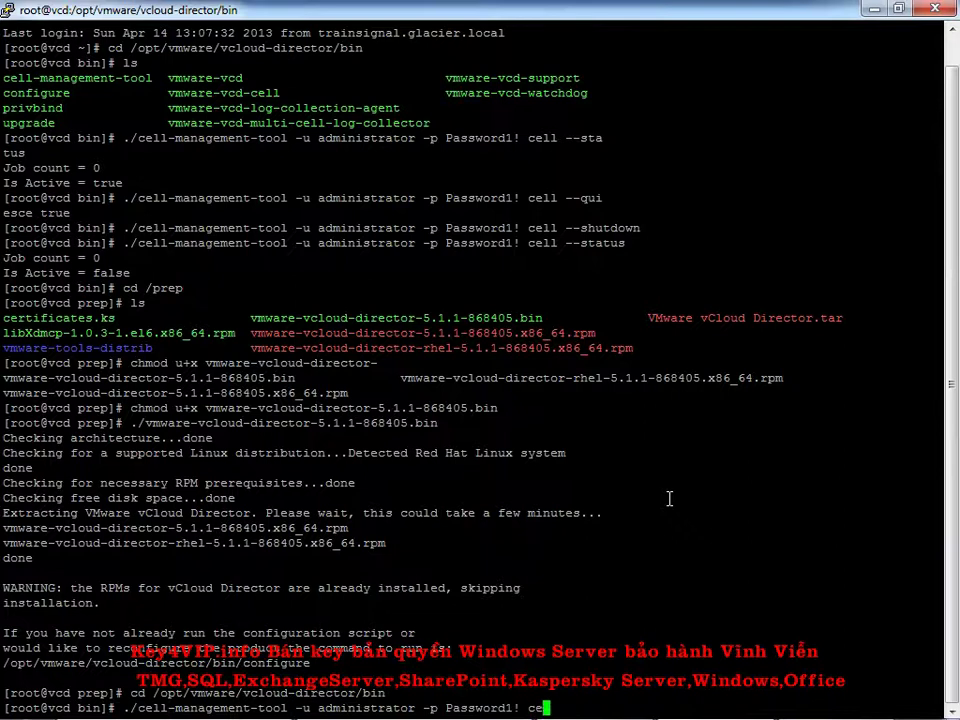
pyautogui.write('ll --status')
pyautogui.press('Return')
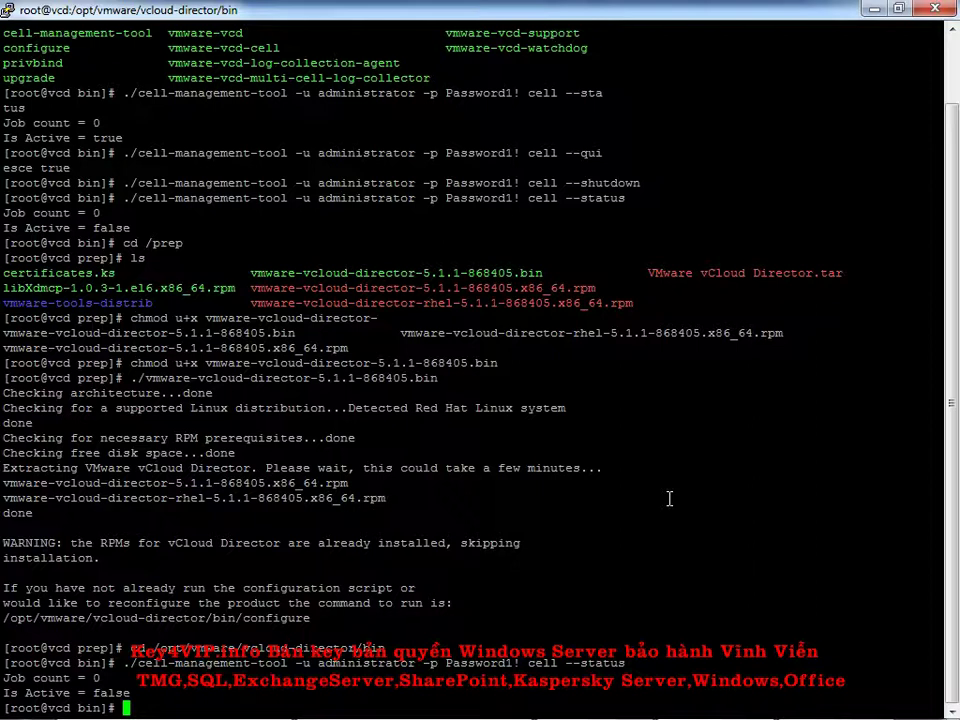
pyautogui.write('service vmware-vcd start')
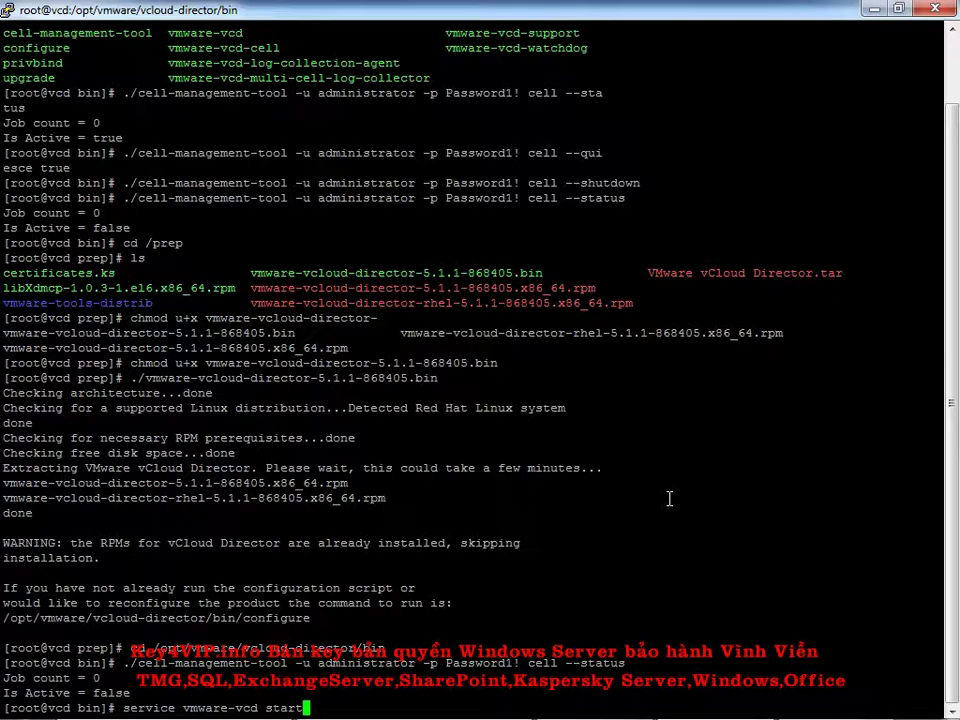
# Start the vmware-vcd service, then rerun the cell --status check, which still shows Is Active false.
pyautogui.press('Return')
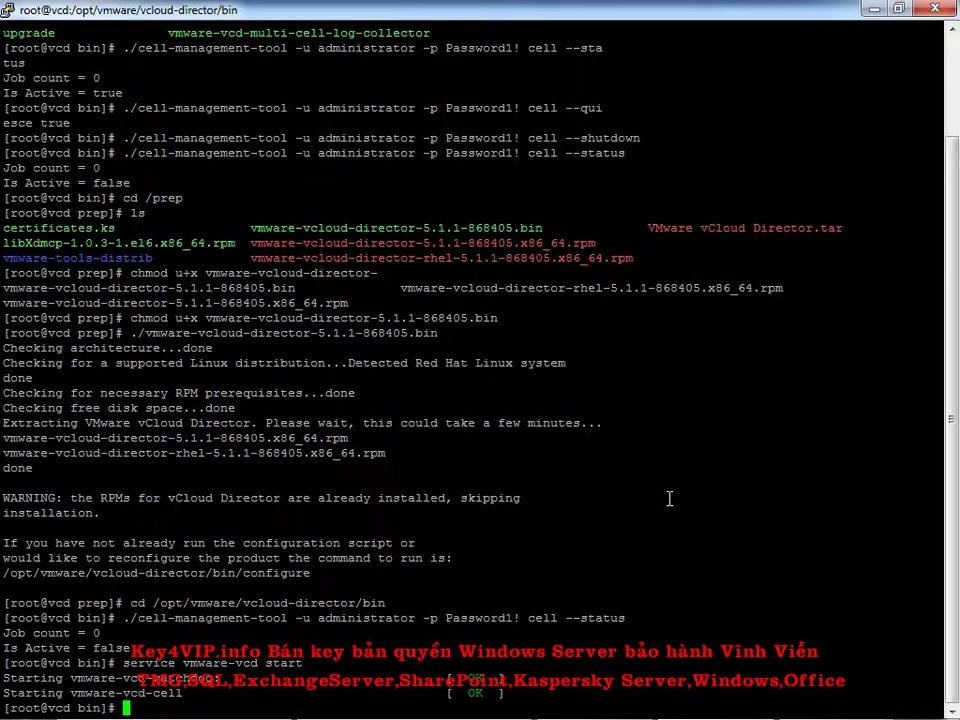
pyautogui.press('Up')
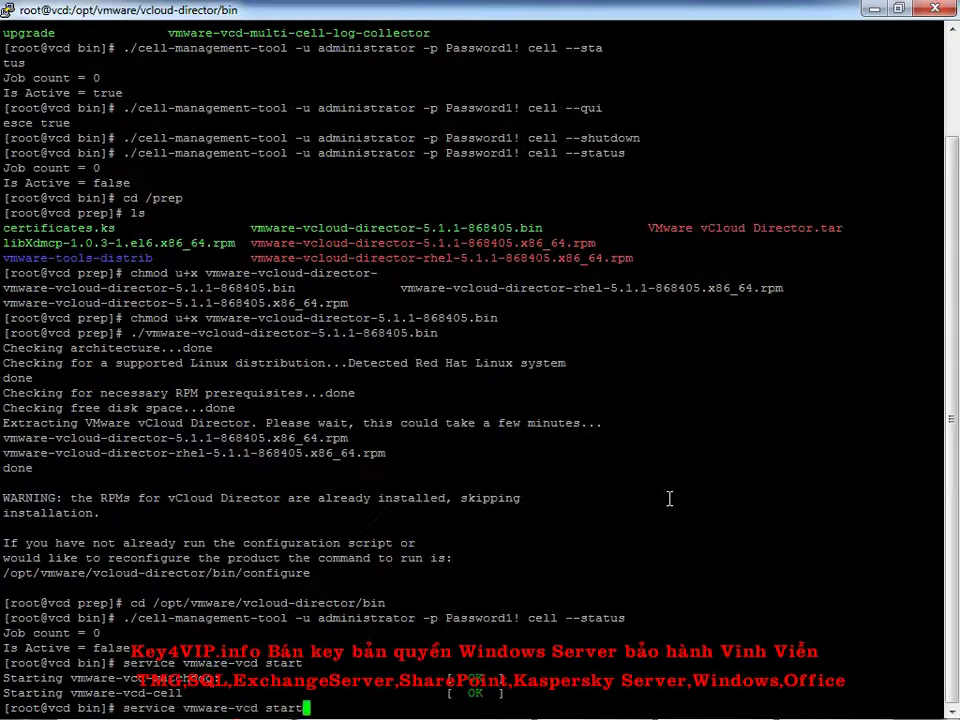
pyautogui.press('Up')
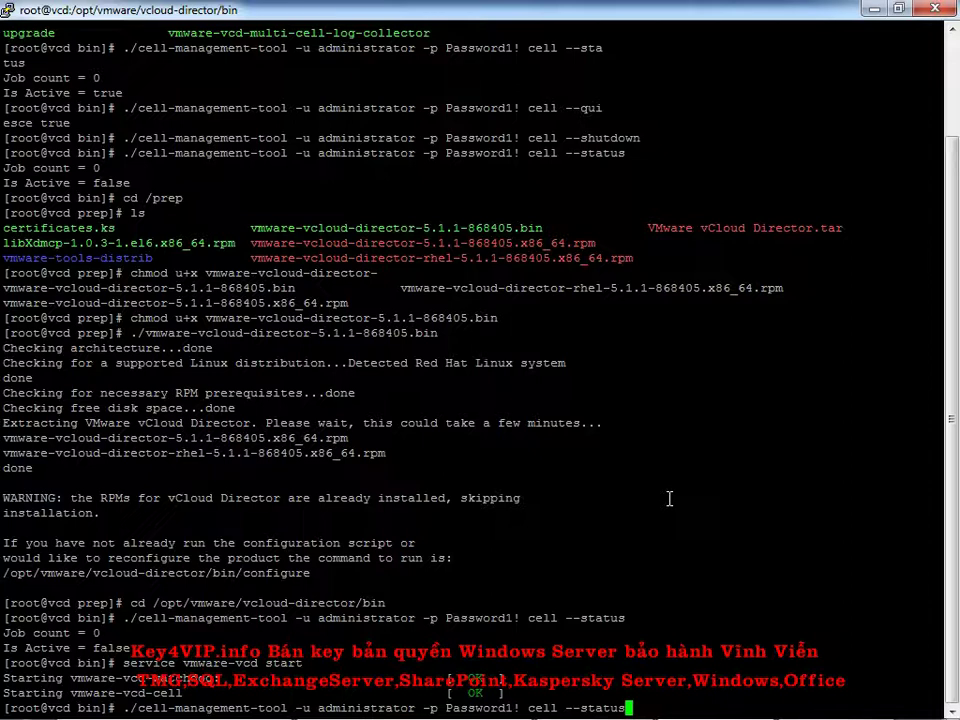
pyautogui.press('Return')
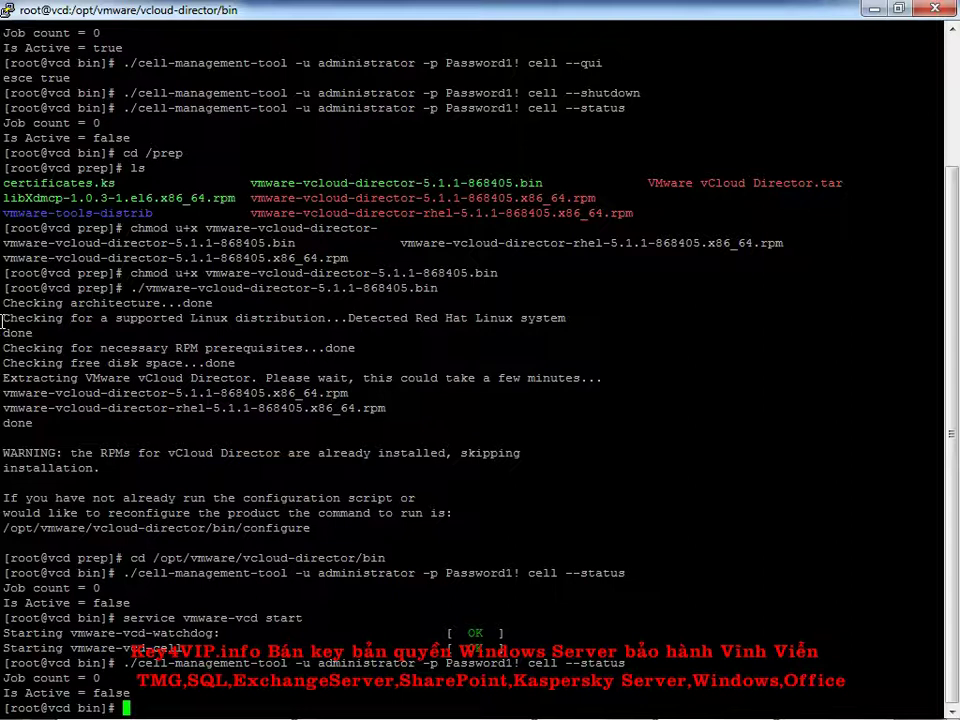
# Rerun the cell quiesce command with the value changed from true to false.
pyautogui.press('Up')
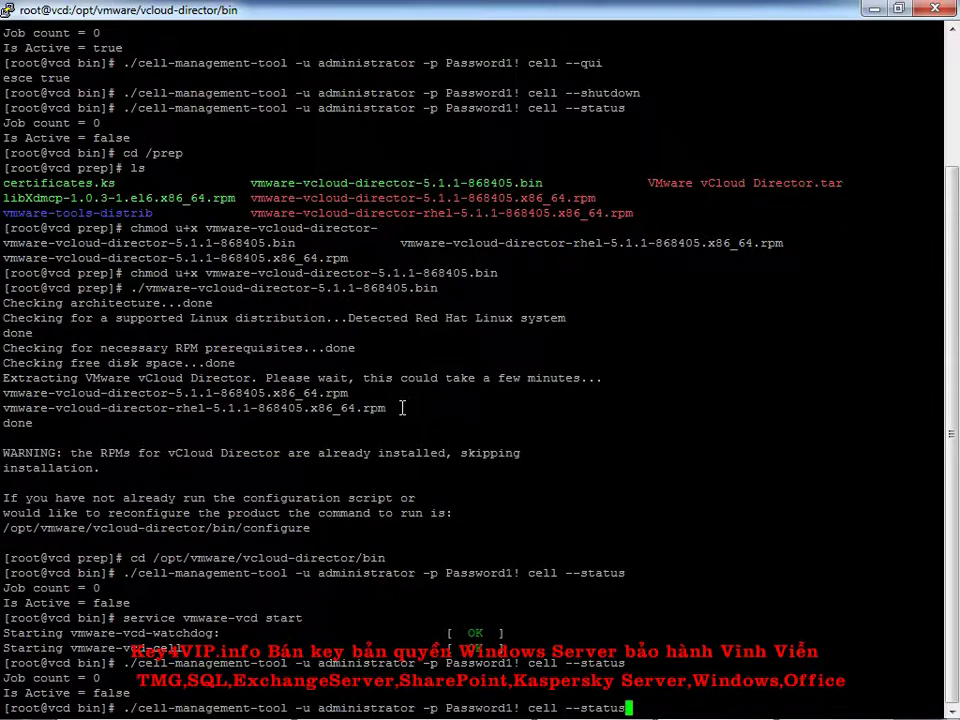
pyautogui.press('Up')
pyautogui.press('Up')
pyautogui.press('Up')
pyautogui.press('Up')
pyautogui.press('Up')
pyautogui.press('Up')
pyautogui.press('Up')
pyautogui.press('Up')
pyautogui.press('Up')
pyautogui.press('Up')
pyautogui.press('Up')
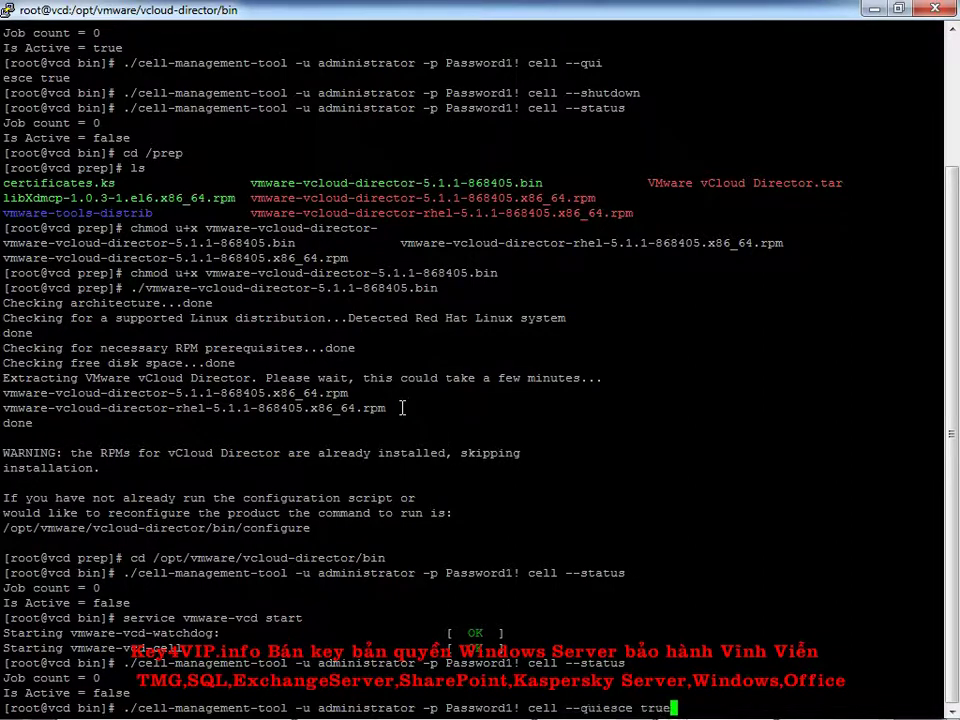
pyautogui.press('BackSpace')
pyautogui.press('BackSpace')
pyautogui.press('BackSpace')
pyautogui.press('BackSpace')
pyautogui.write('false')
pyautogui.press('Return')
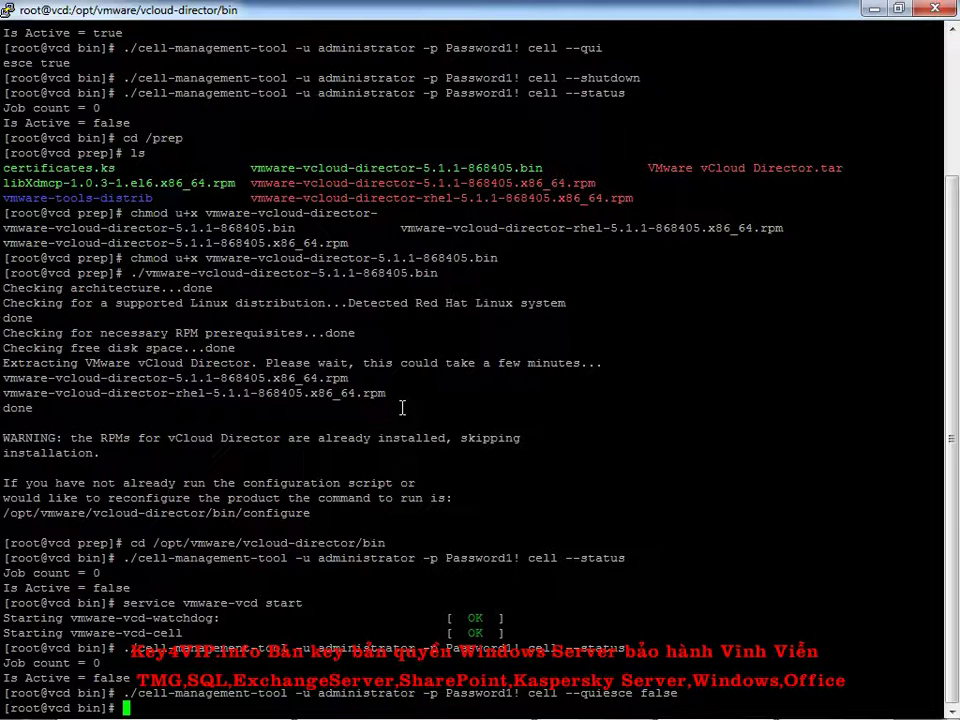
# Run the cell --status check again.
pyautogui.press('Up')
pyautogui.press('Up')
pyautogui.press('Up')
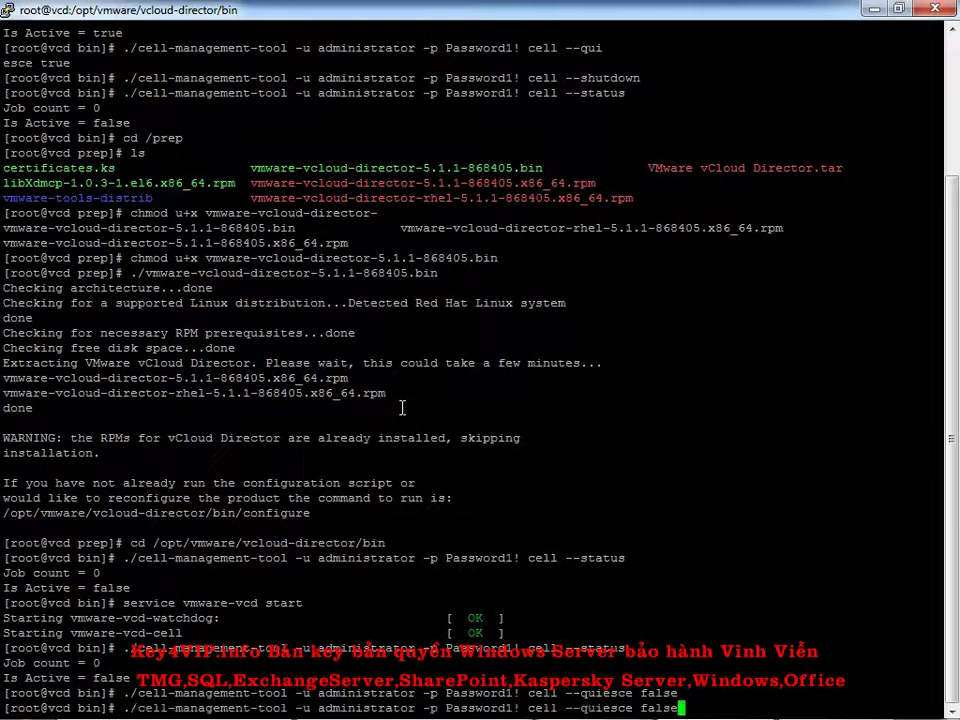
pyautogui.press('Up')
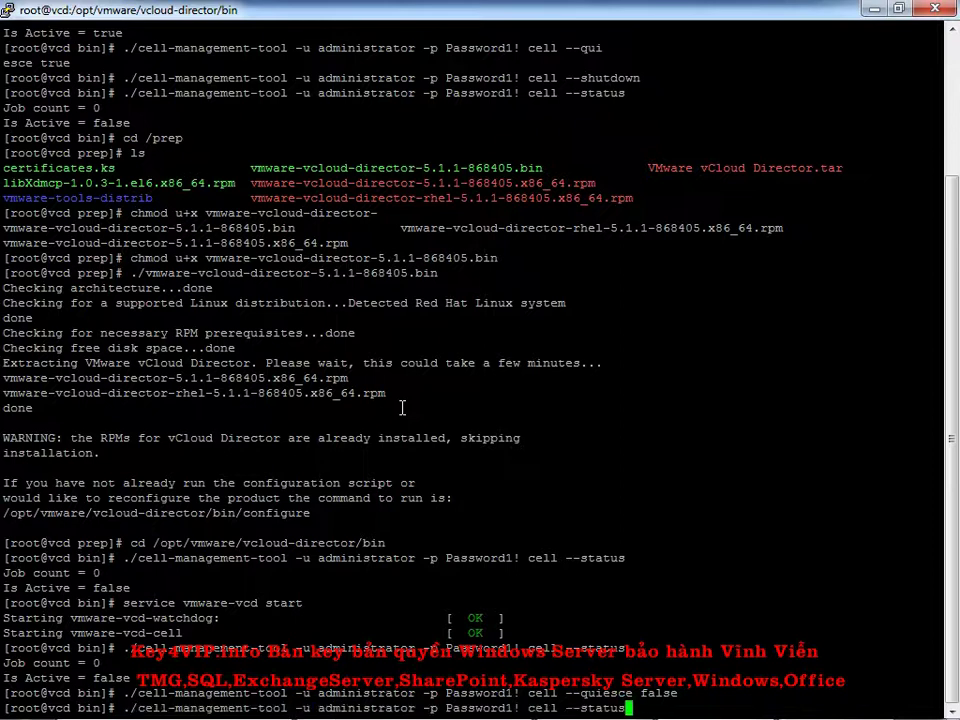
pyautogui.press('Return')
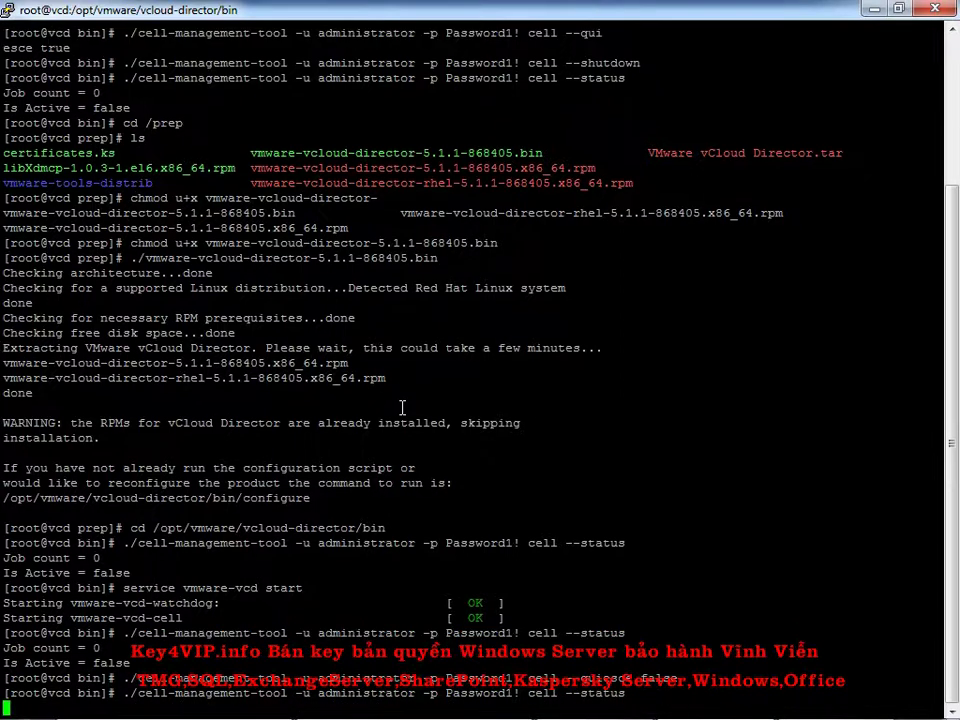